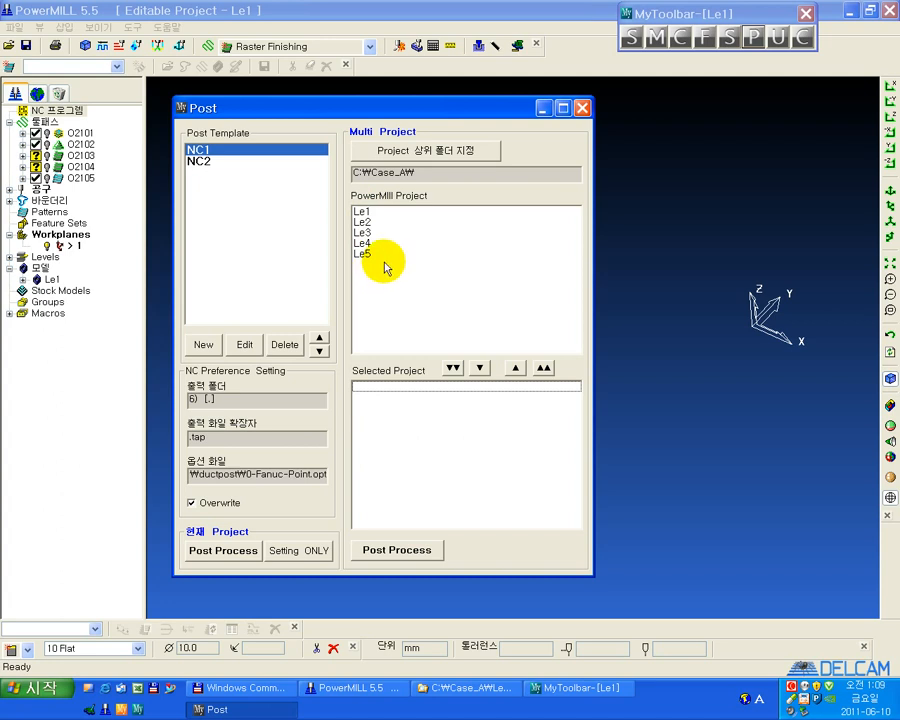
Choose the NC1 post template and add projects Le1 and Le2 from C:\Case_A to the selected projects.
left_click(204, 165)
left_click(204, 152)
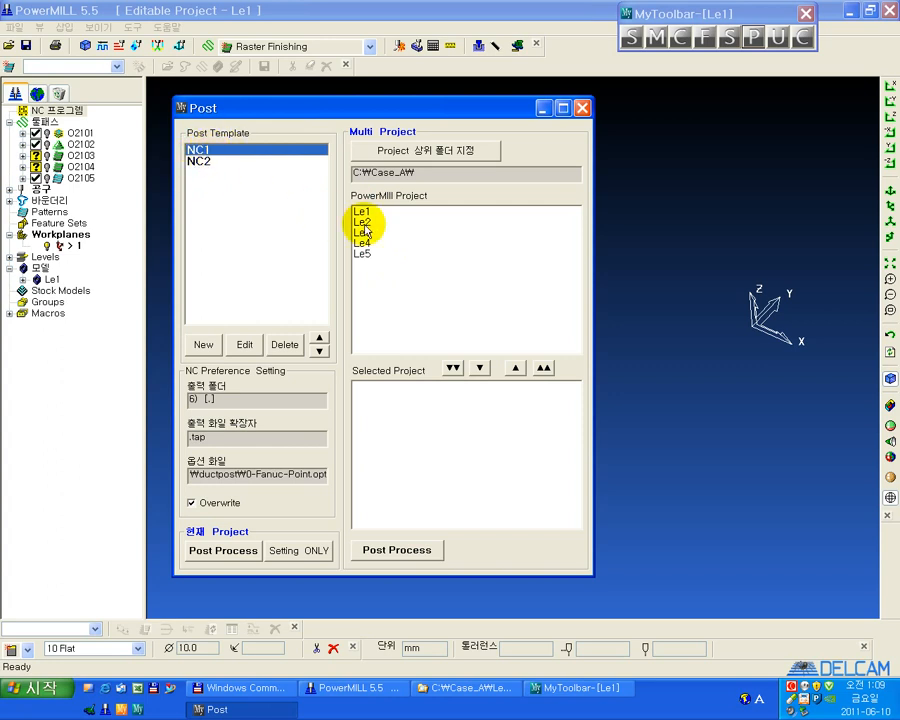
left_click_drag(365, 213, 369, 224)
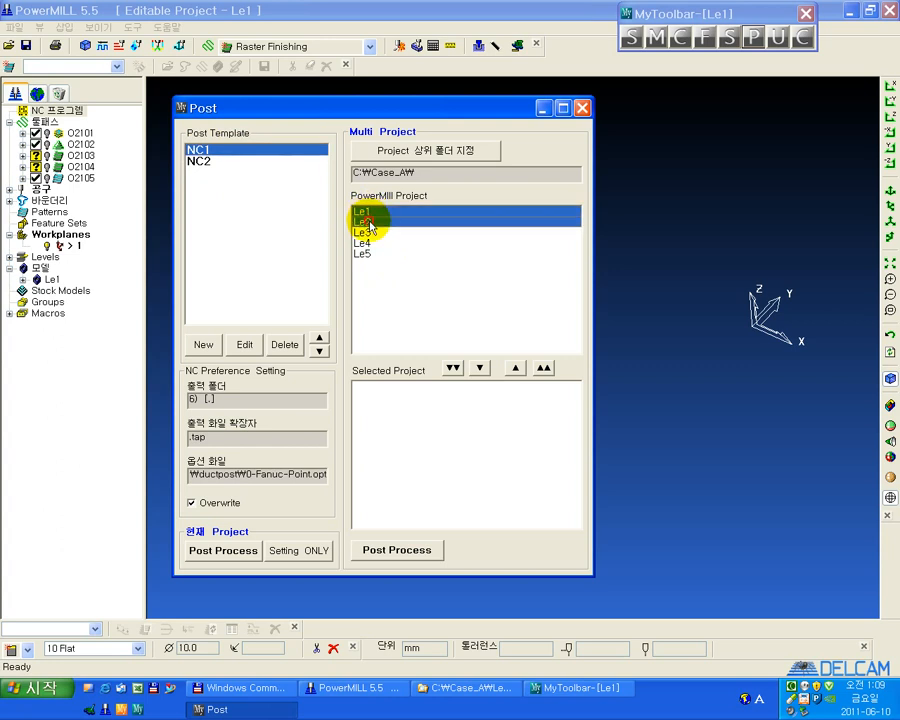
left_click(481, 368)
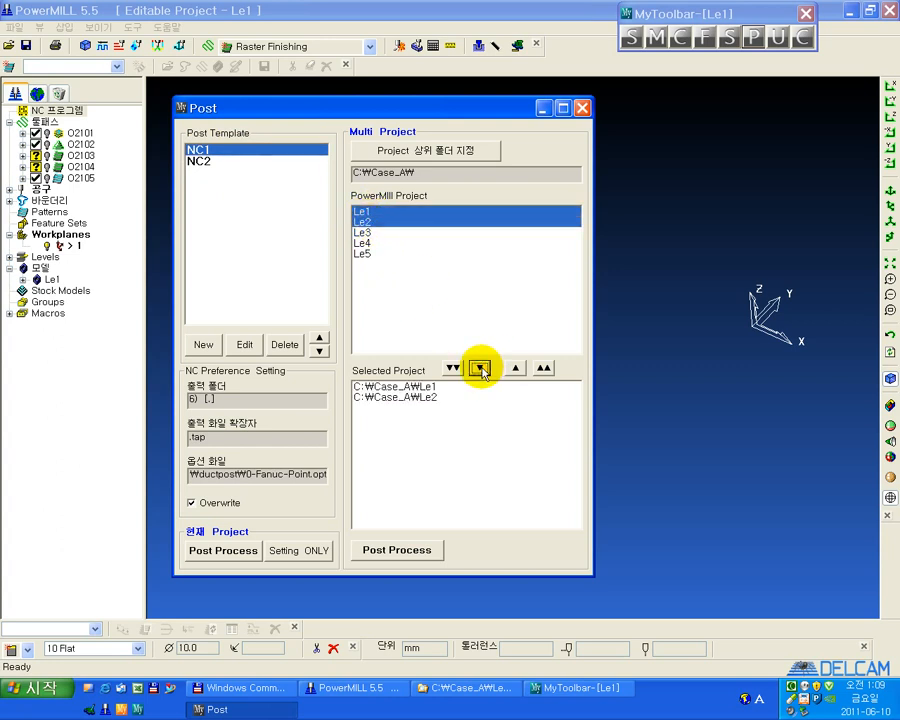
Change the parent project folder for multi-project posting to C:\Case_B.
left_click(445, 157)
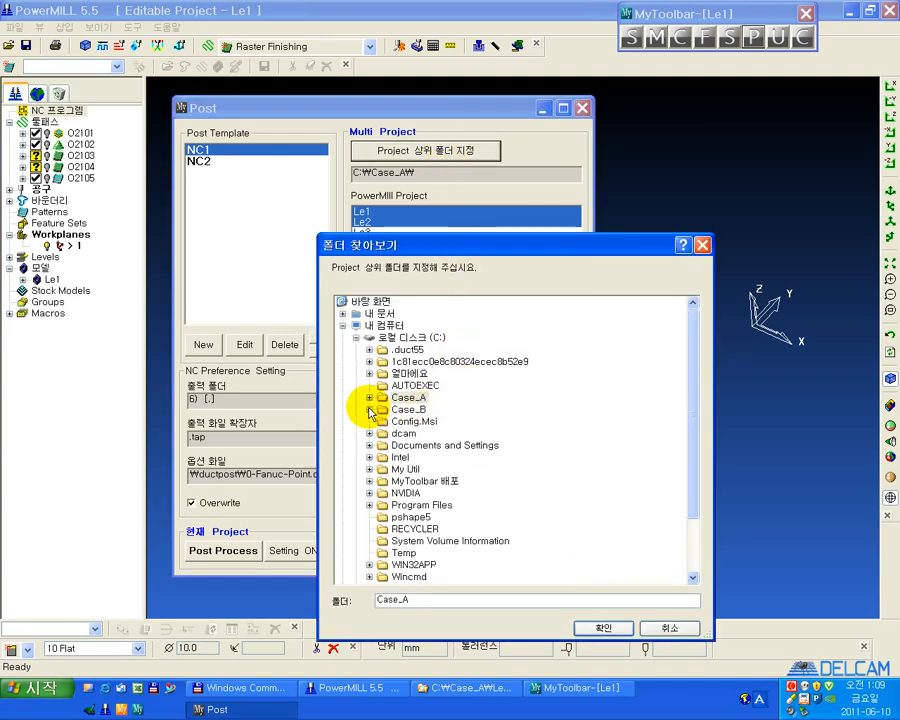
left_click(369, 410)
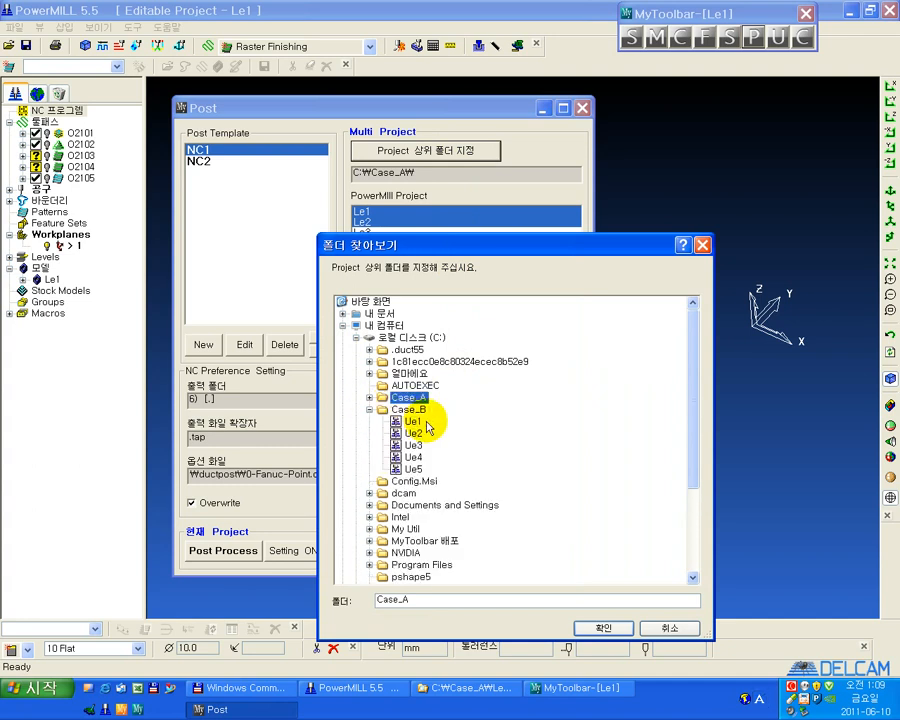
left_click(408, 410)
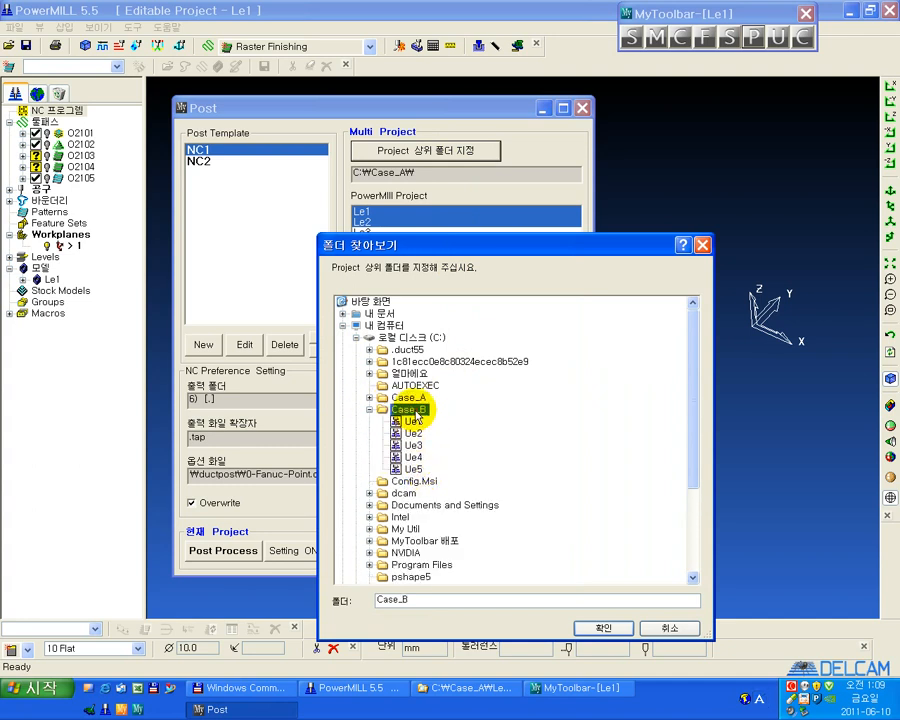
left_click(604, 629)
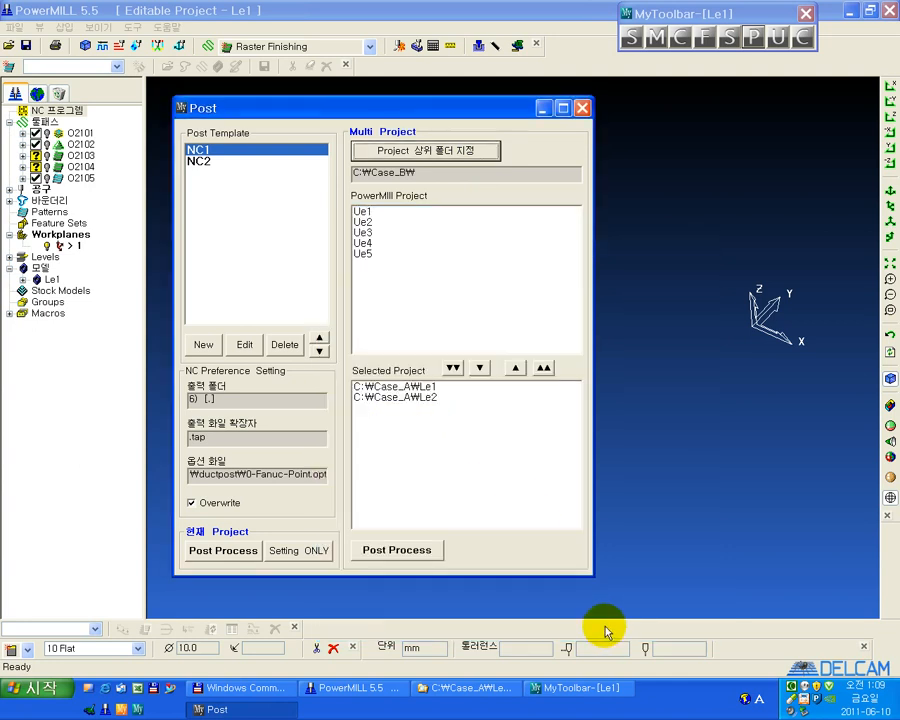
left_click(420, 172)
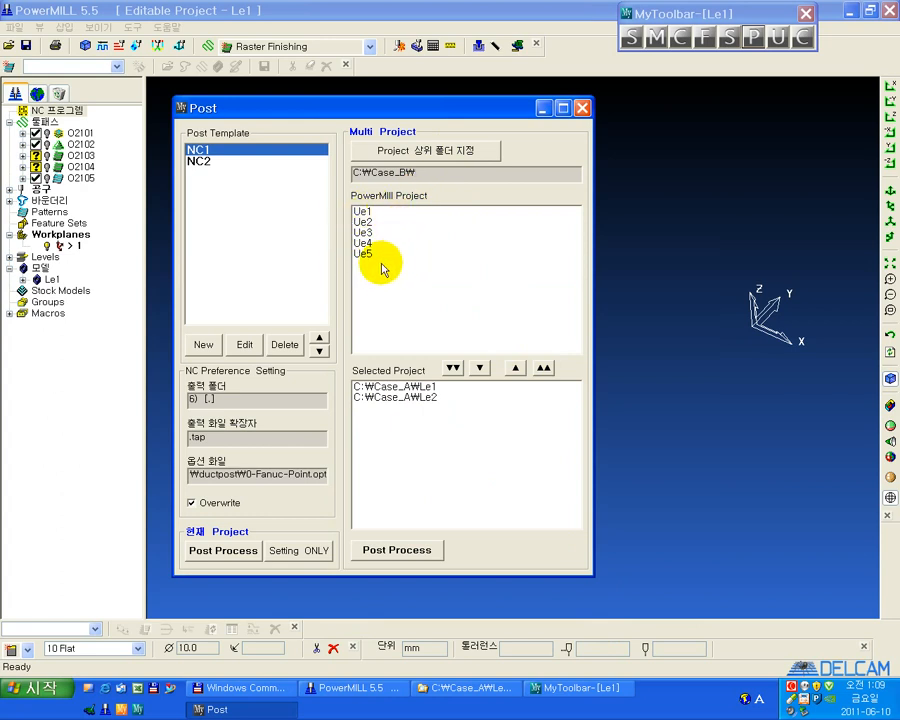
Add Case_B projects Ue1 and Ue2 to the selected projects and remove Ue2 from that selection again.
left_click_drag(378, 212, 374, 223)
left_click(481, 368)
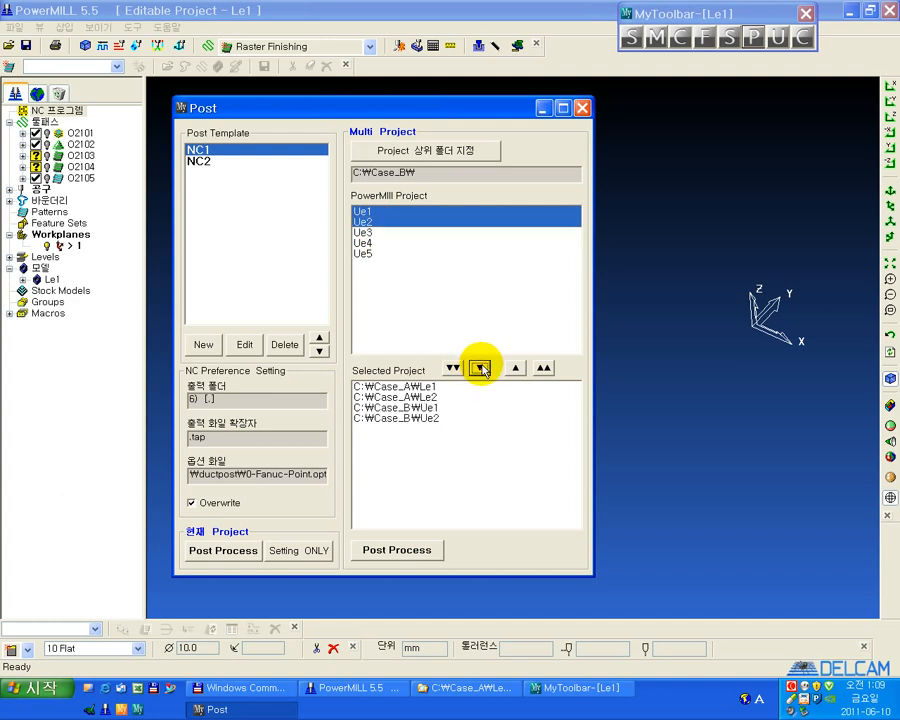
left_click(432, 419)
left_click(516, 368)
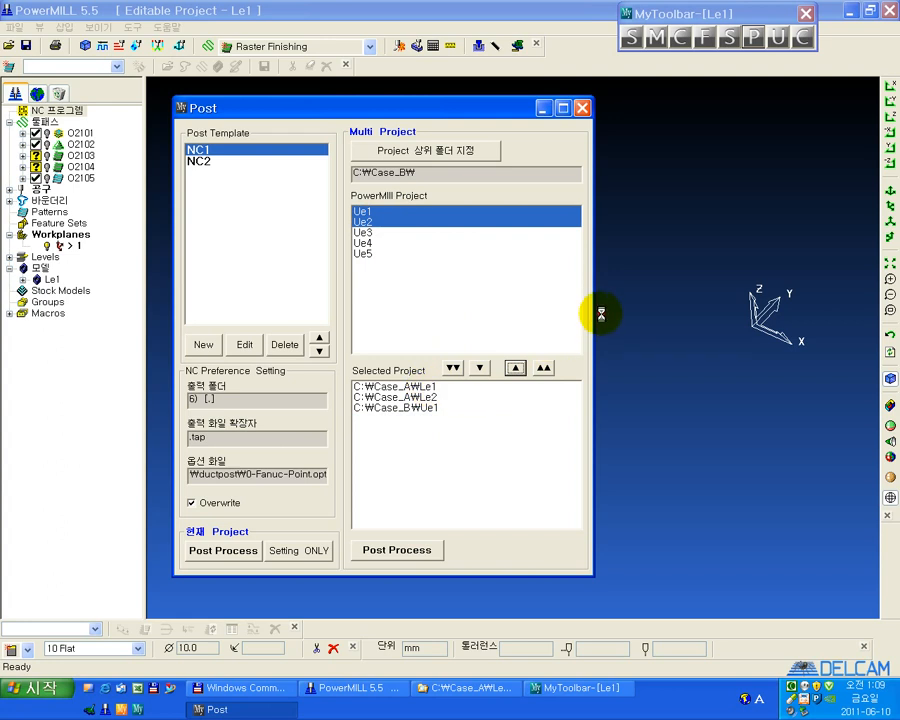
left_click_drag(594, 314, 626, 313)
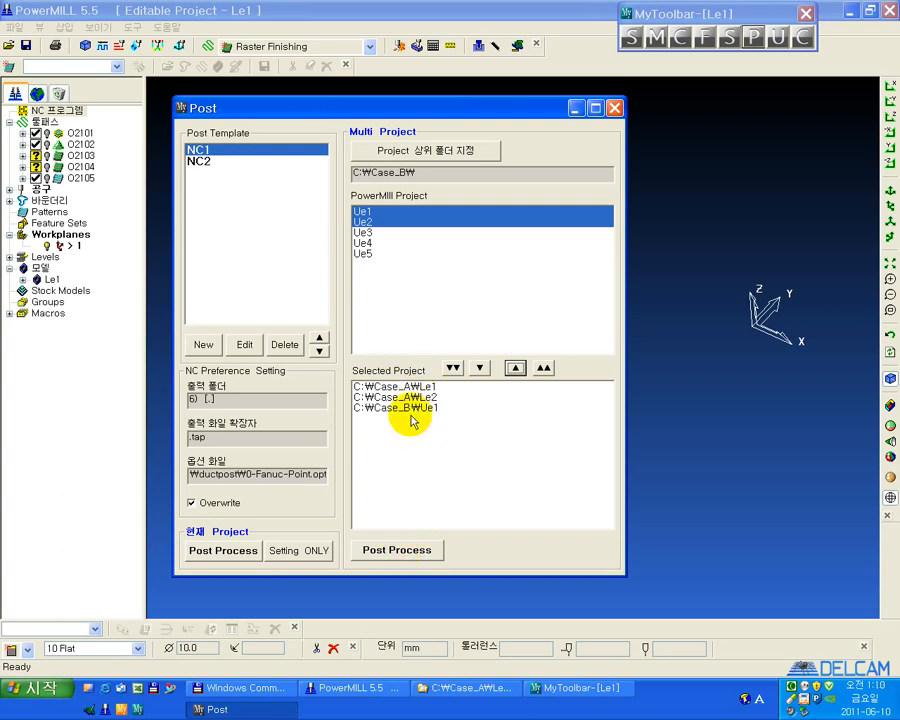
Start batch post-processing of the selected projects and stop the run before all of them are processed.
left_click(400, 550)
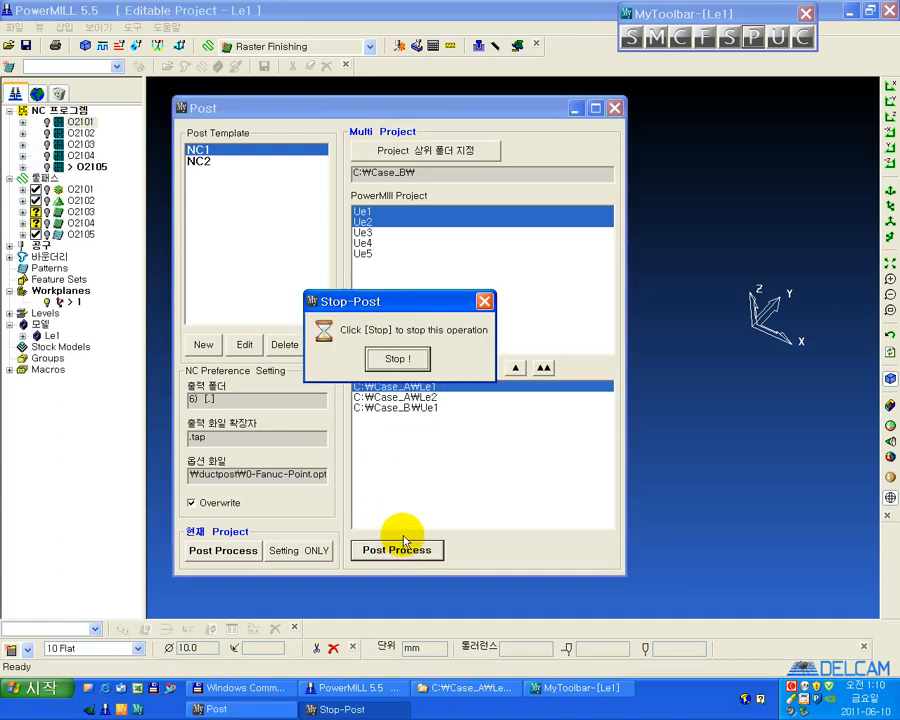
left_click(393, 360)
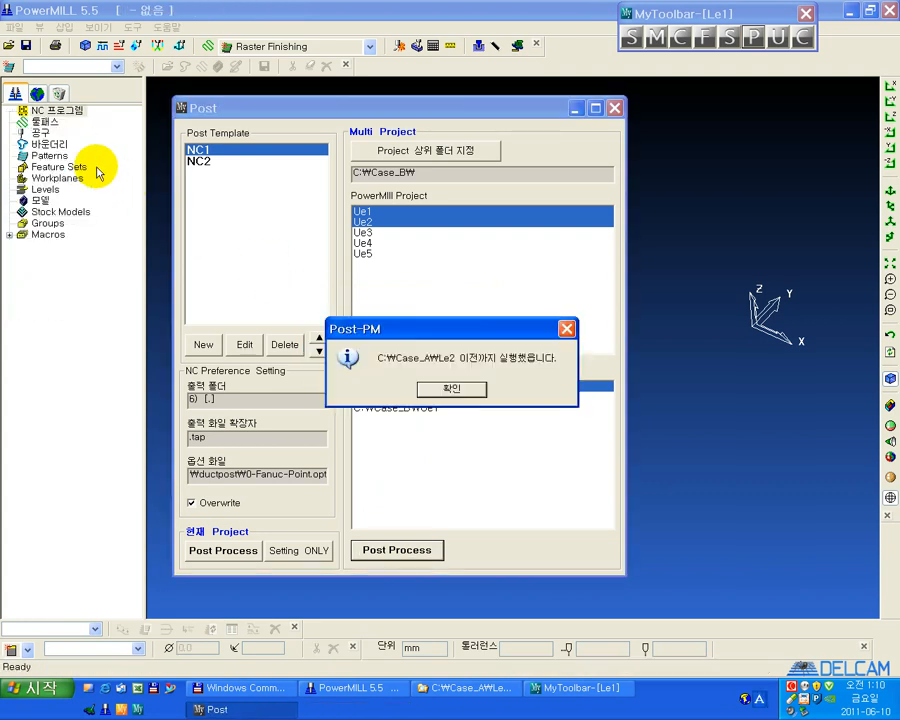
left_click(447, 390)
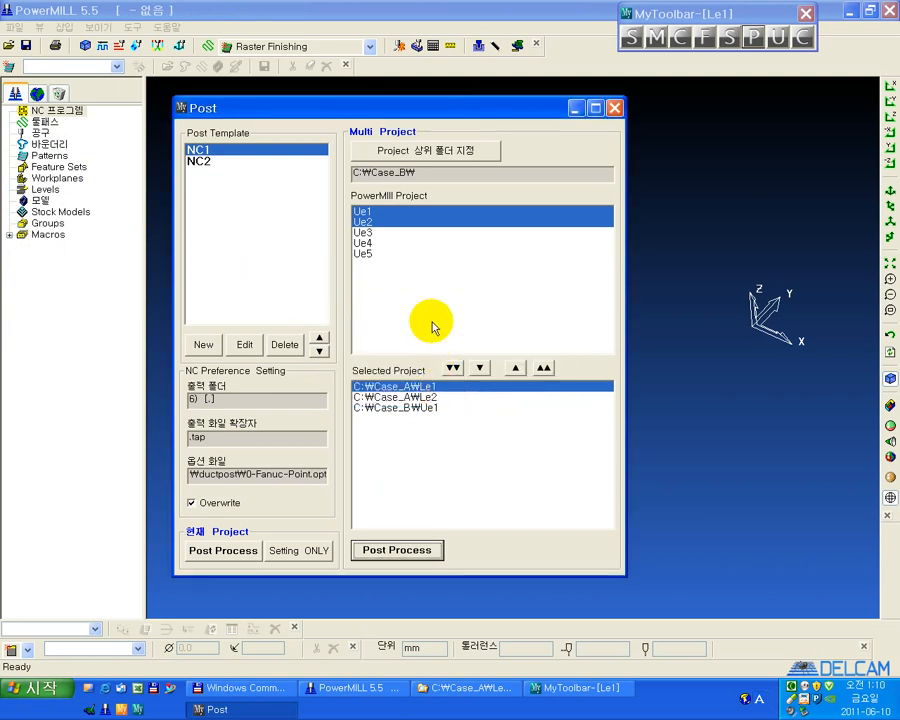
Reopen the recent project Le1 in PowerMILL and return to the Post window.
left_click(14, 27)
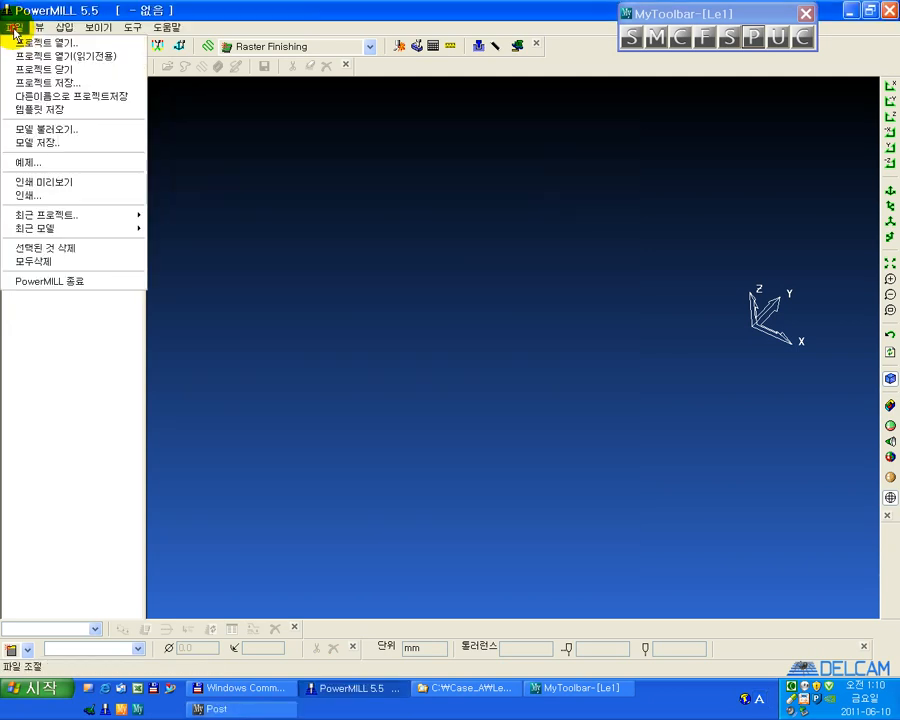
left_click(154, 212)
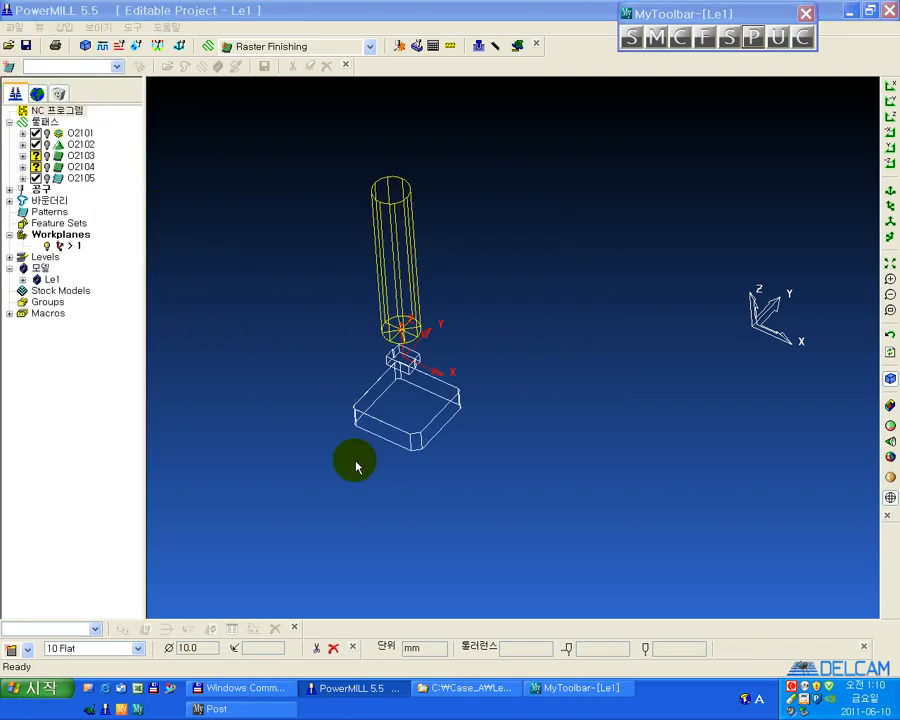
left_click(252, 708)
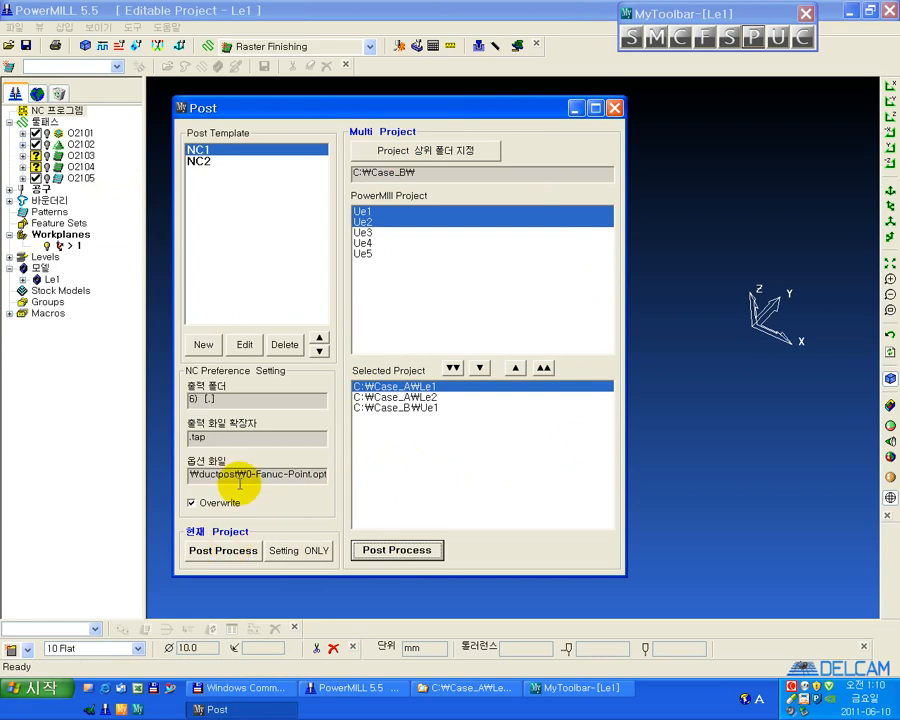
Apply only the NC1 template's preference settings to the current project, without post-processing.
left_click(204, 163)
left_click(198, 149)
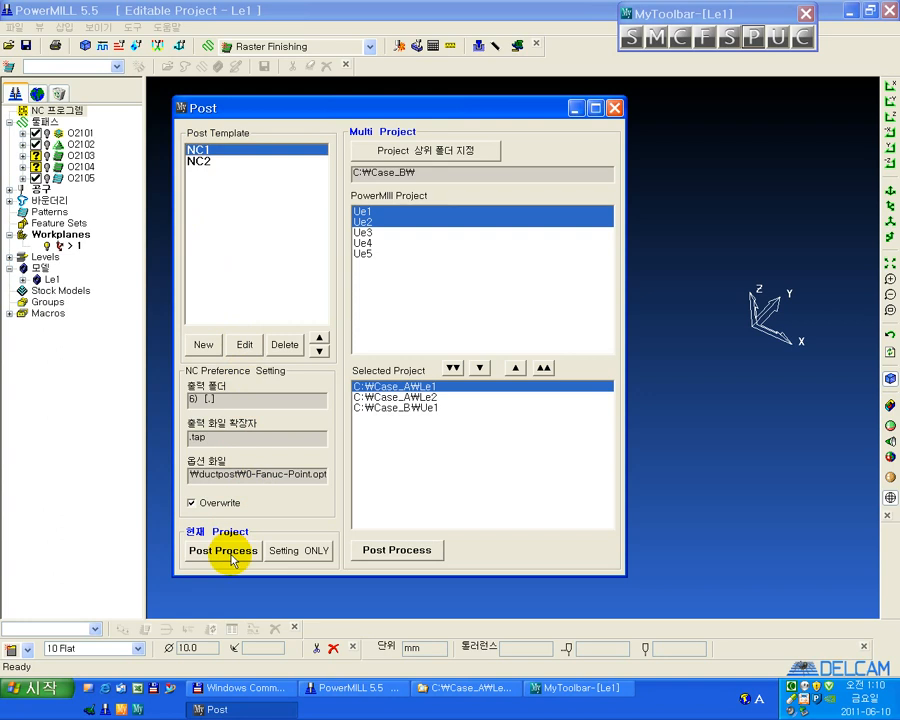
left_click(291, 552)
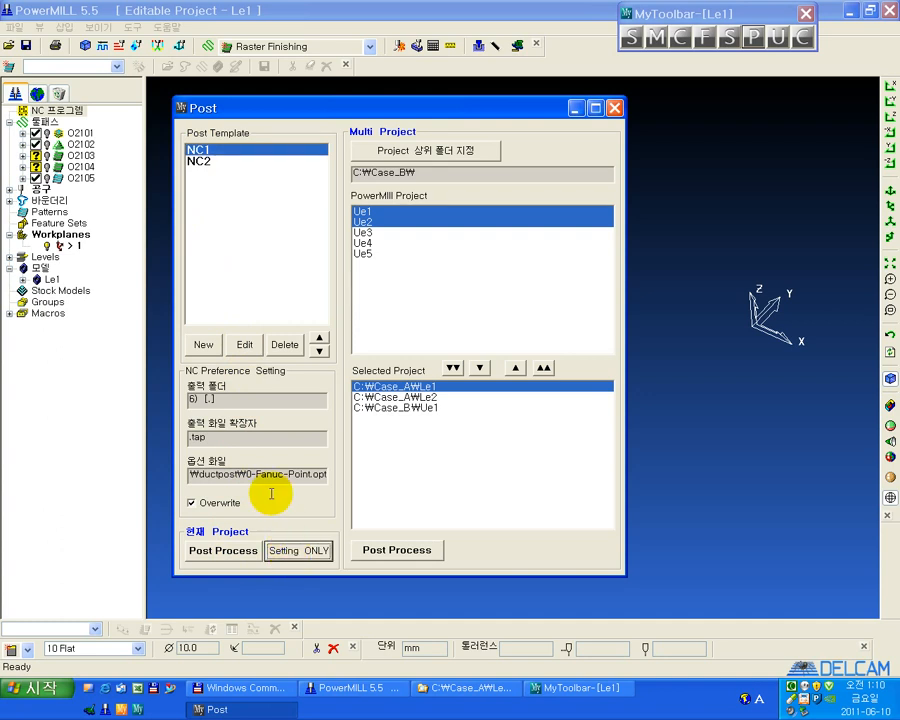
Check the output folder, output file and option file in PowerMILL's NC program preferences, and return to the Post window.
right_click(58, 112)
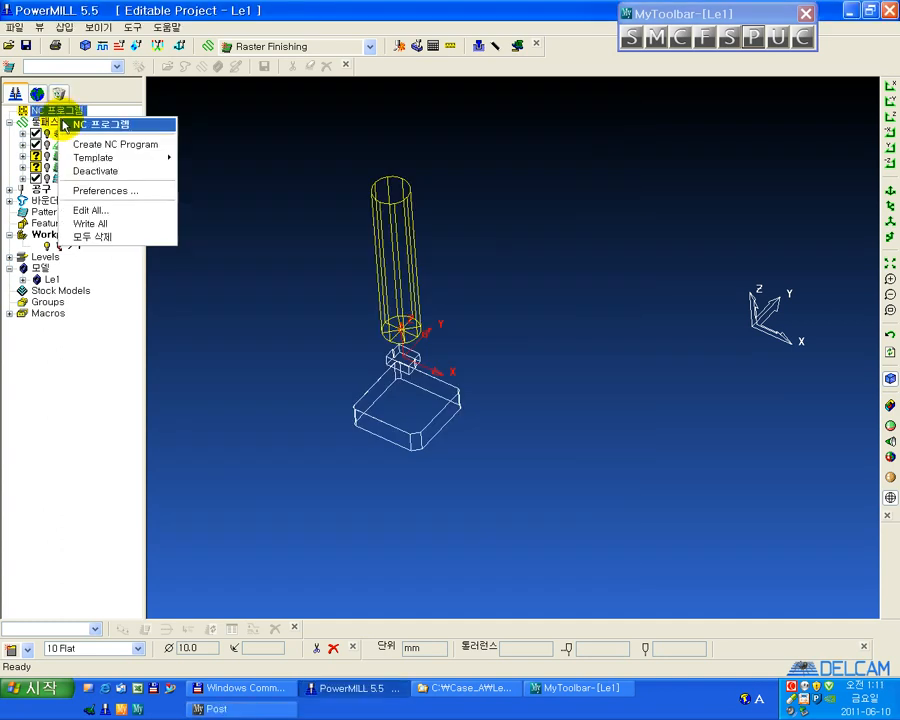
left_click(100, 190)
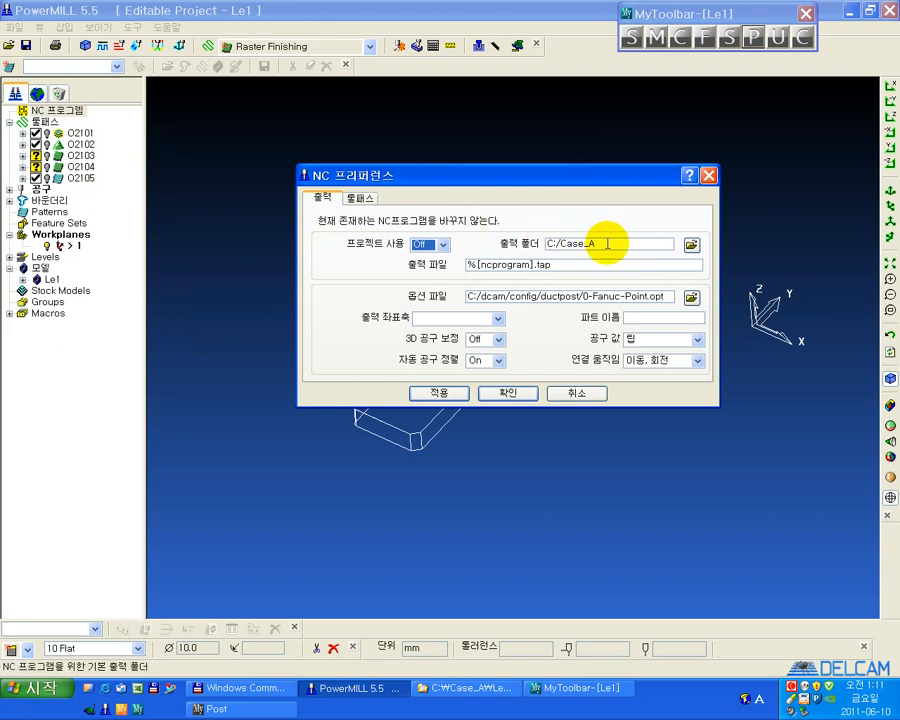
left_click(553, 243)
left_click(668, 296)
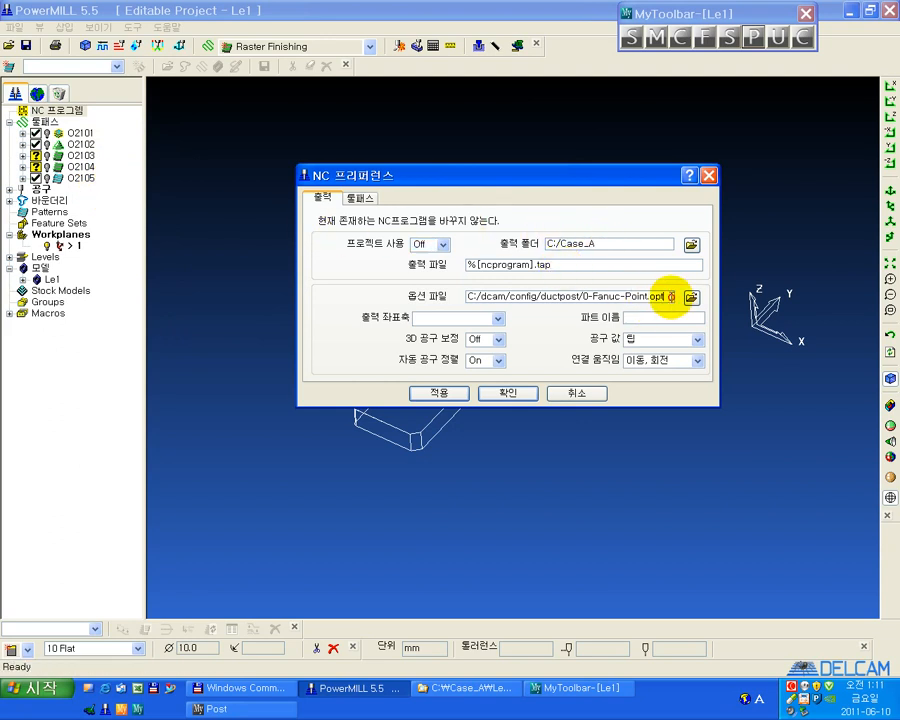
left_click(508, 393)
left_click(264, 707)
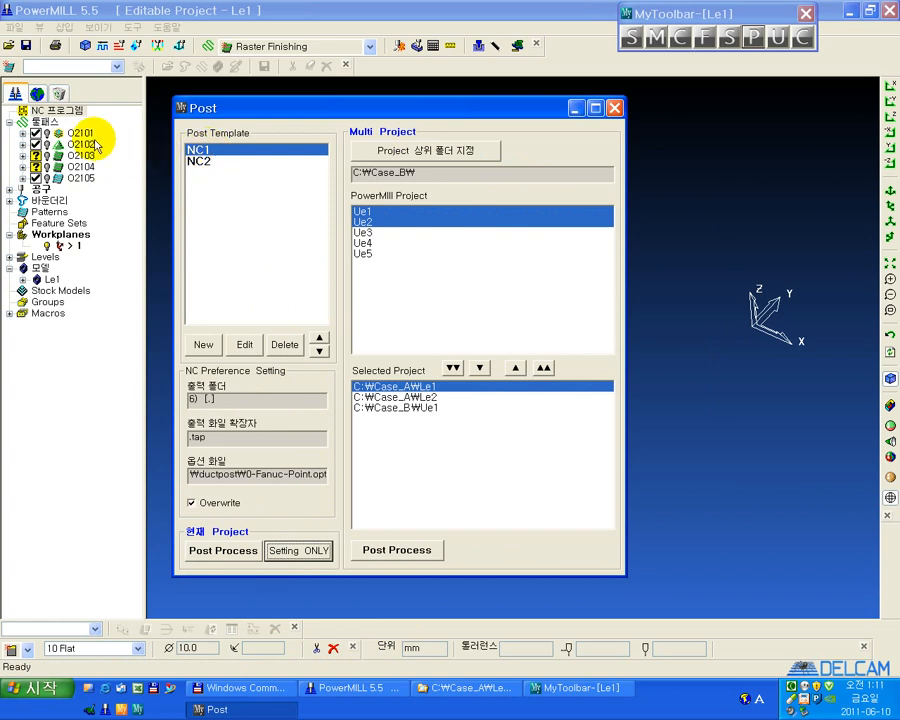
Create an individual NC program from toolpath O2101 in PowerMILL and return to the Post window.
right_click(82, 136)
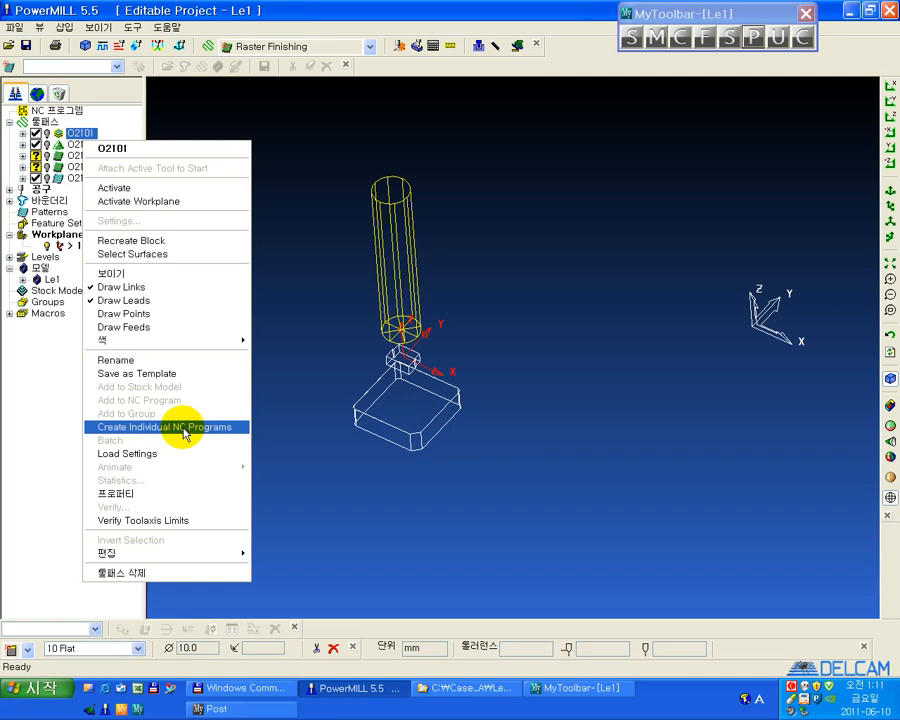
left_click(184, 430)
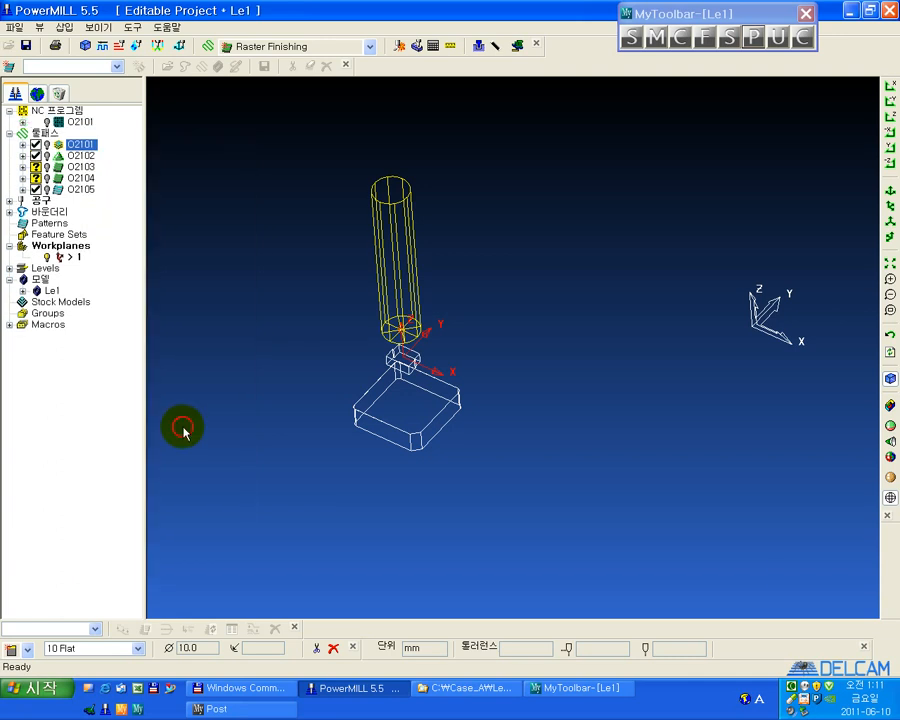
right_click(80, 122)
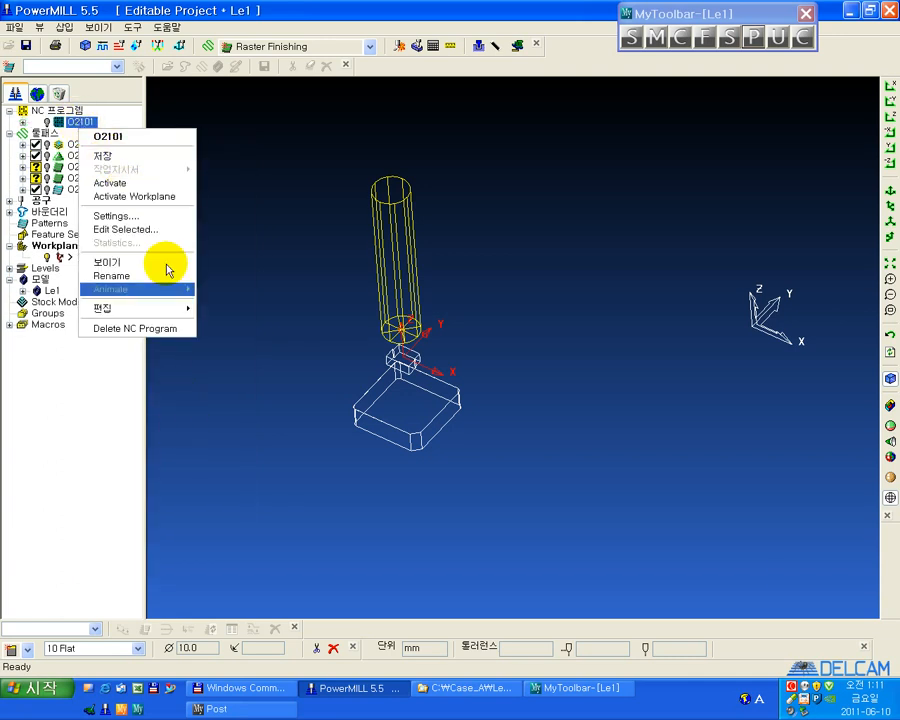
left_click(275, 582)
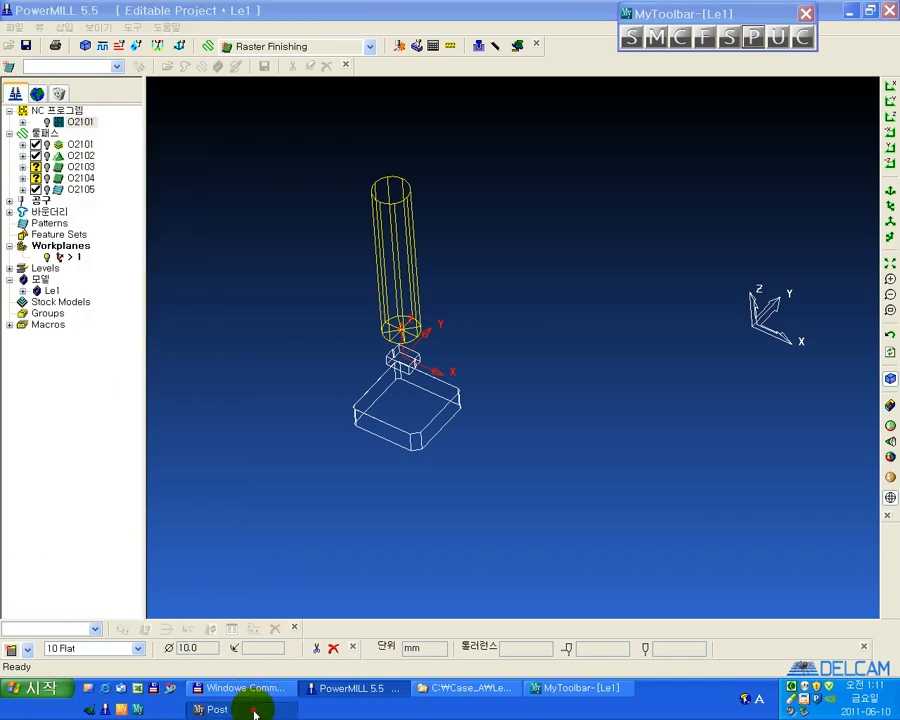
left_click(251, 707)
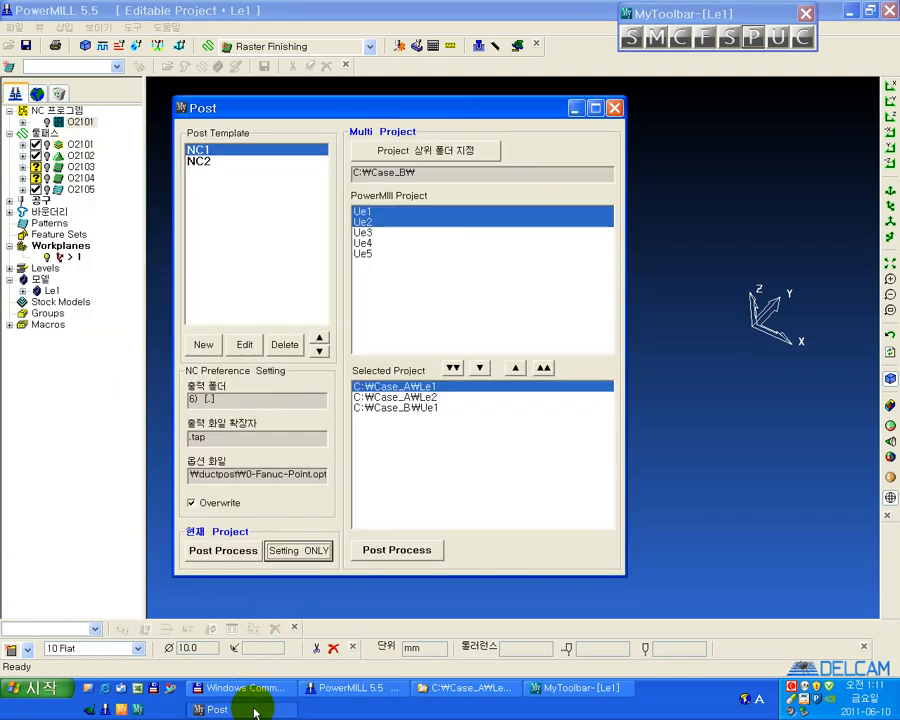
Compare the output folder, file extension and option file of the NC1 and NC2 post templates.
left_click(206, 162)
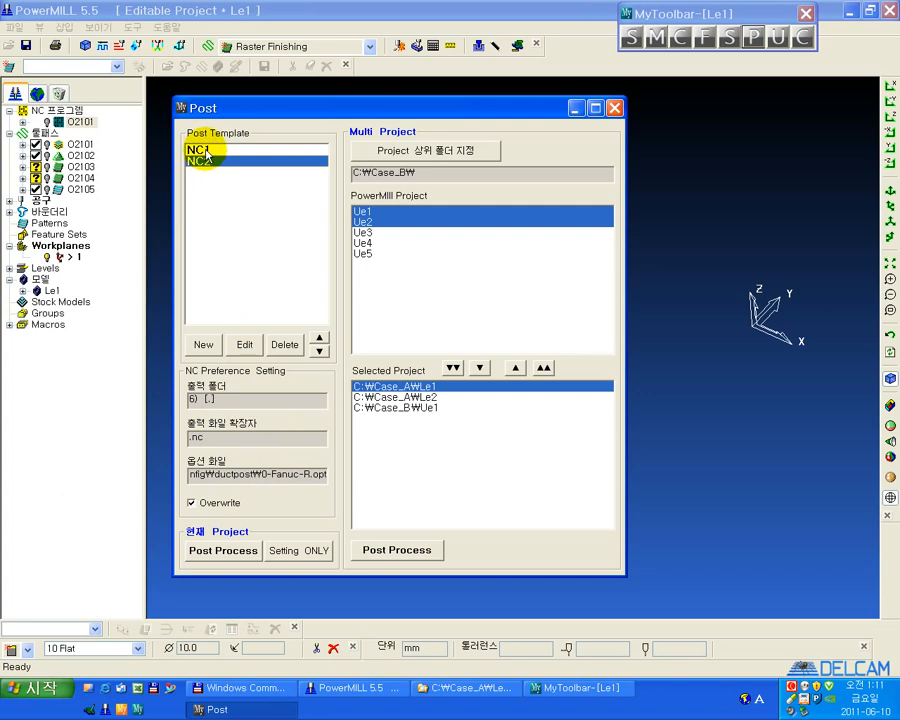
left_click(206, 153)
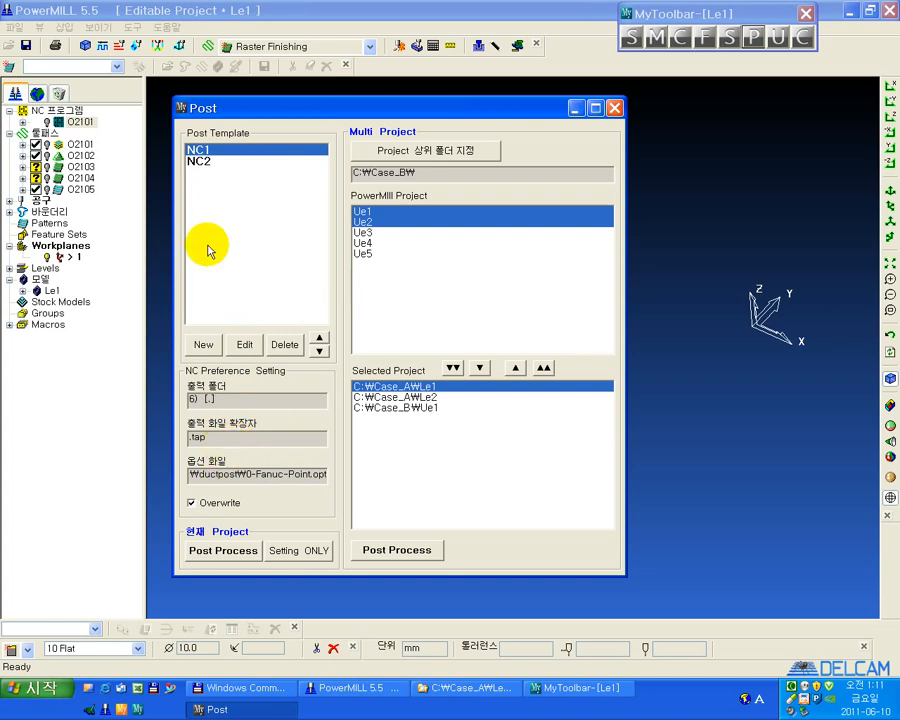
left_click(199, 162)
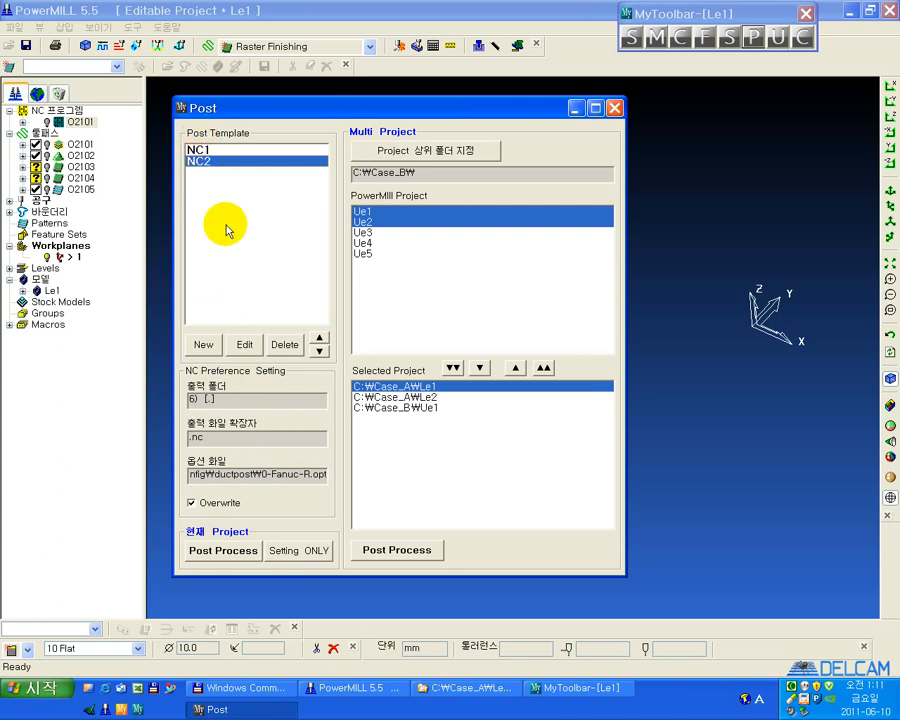
Start a new post template and enter UL as its display name.
left_click(205, 344)
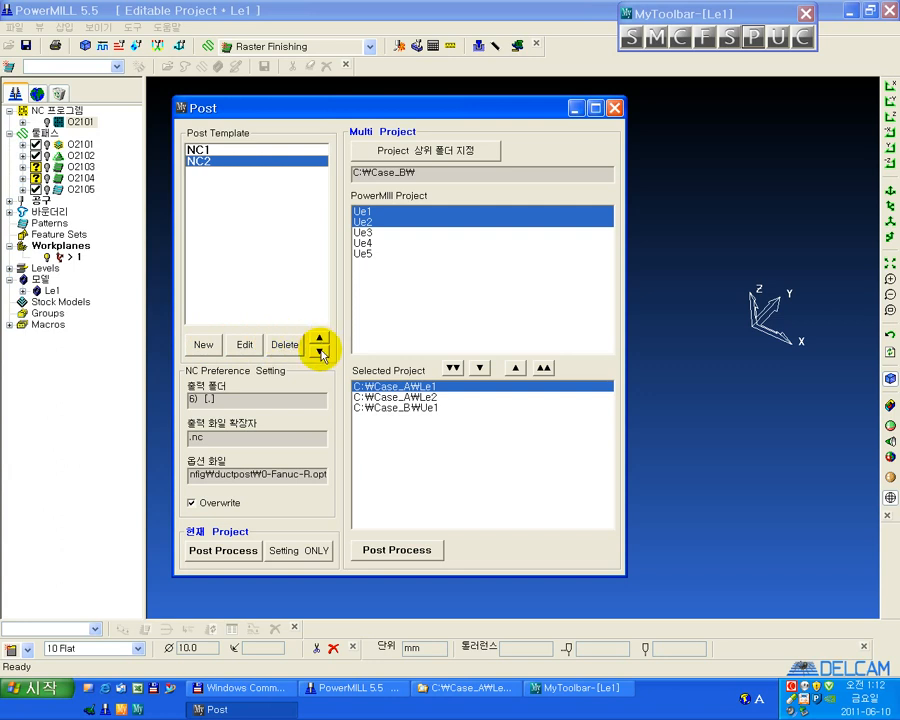
left_click(204, 345)
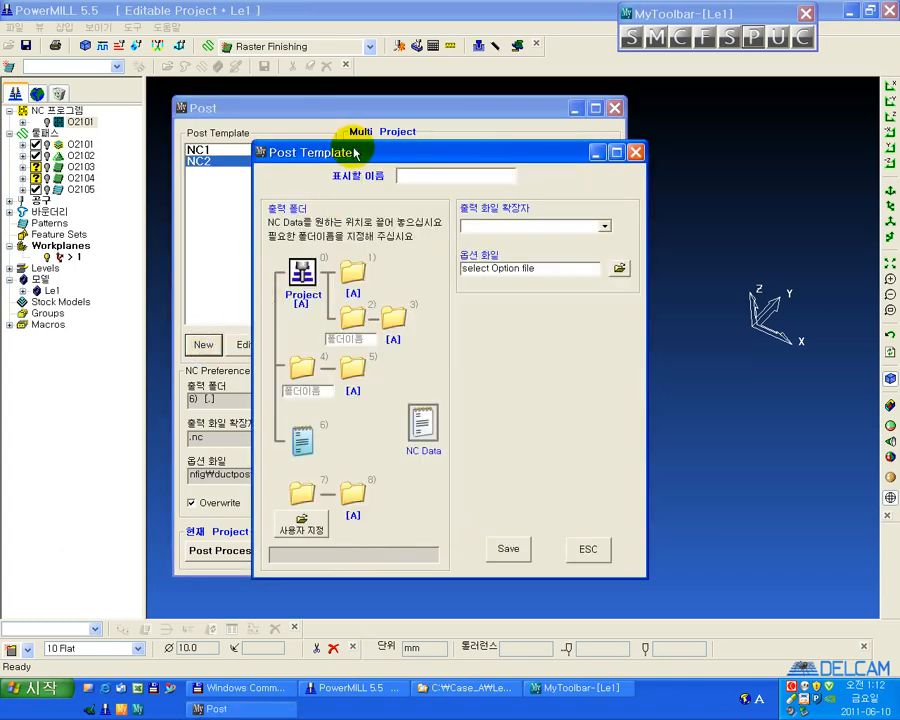
left_click_drag(353, 157, 428, 129)
type("네")
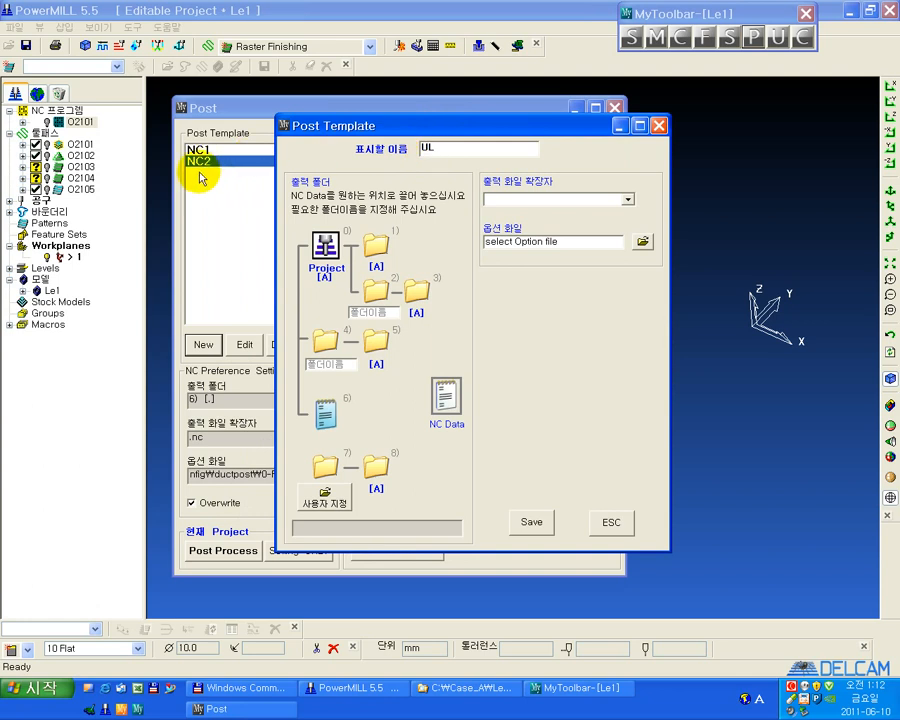
type("호")
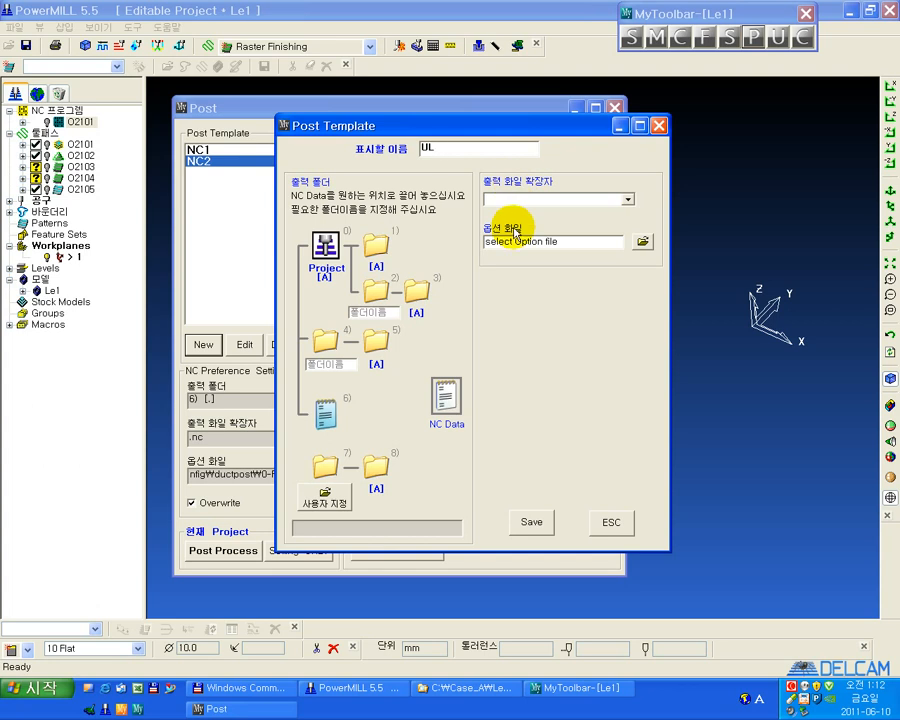
Set the template's output file extension to .aa and choose 0-Fanuc-Point.opt from the ductpost folder as its option file.
left_click(627, 199)
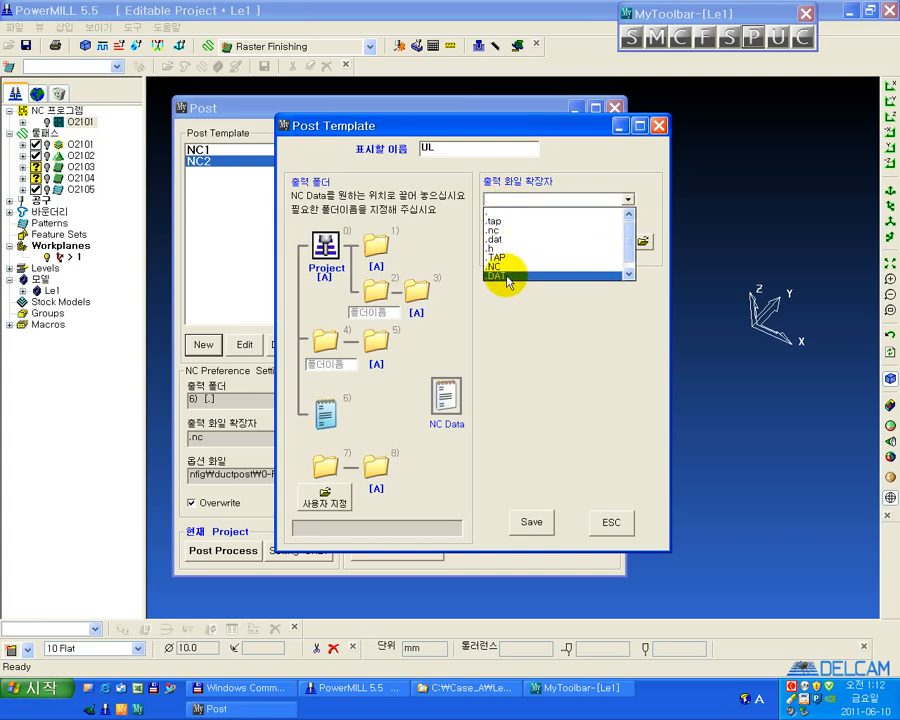
left_click(512, 195)
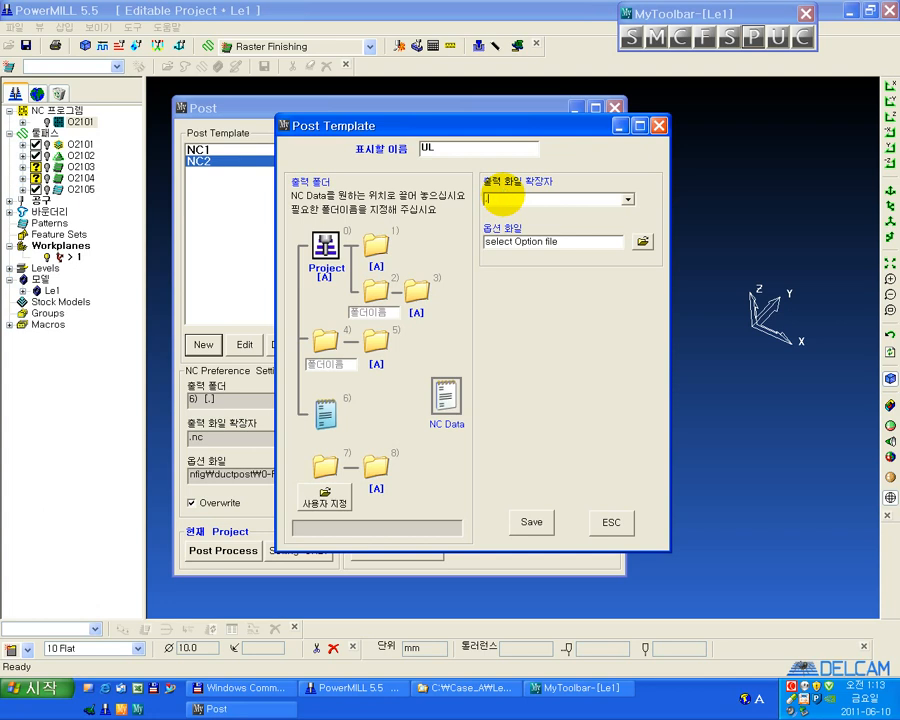
type(".aa")
left_click(642, 242)
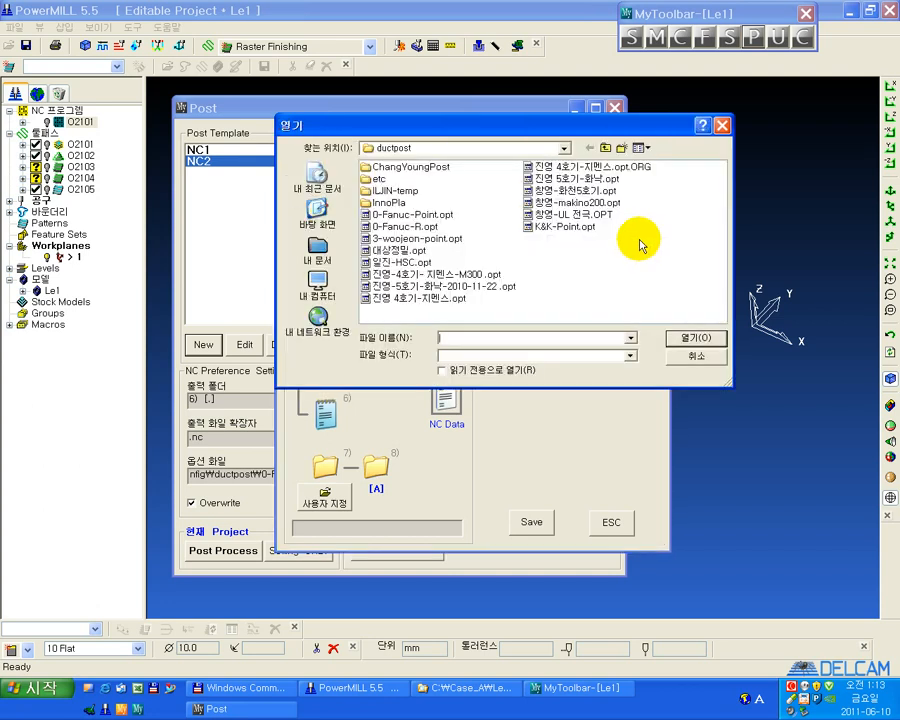
left_click(428, 216)
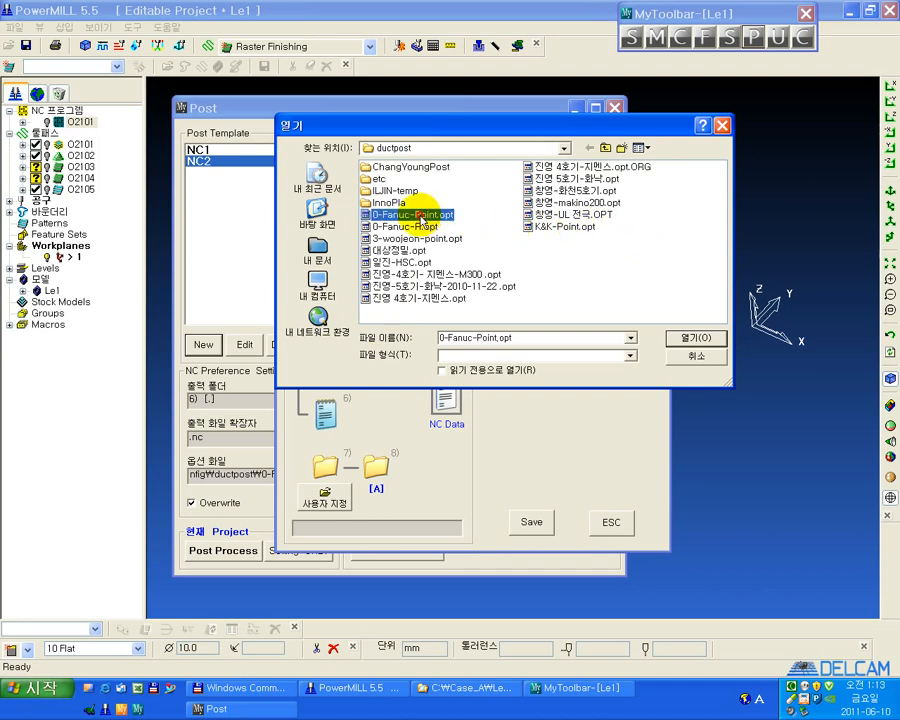
left_click(684, 339)
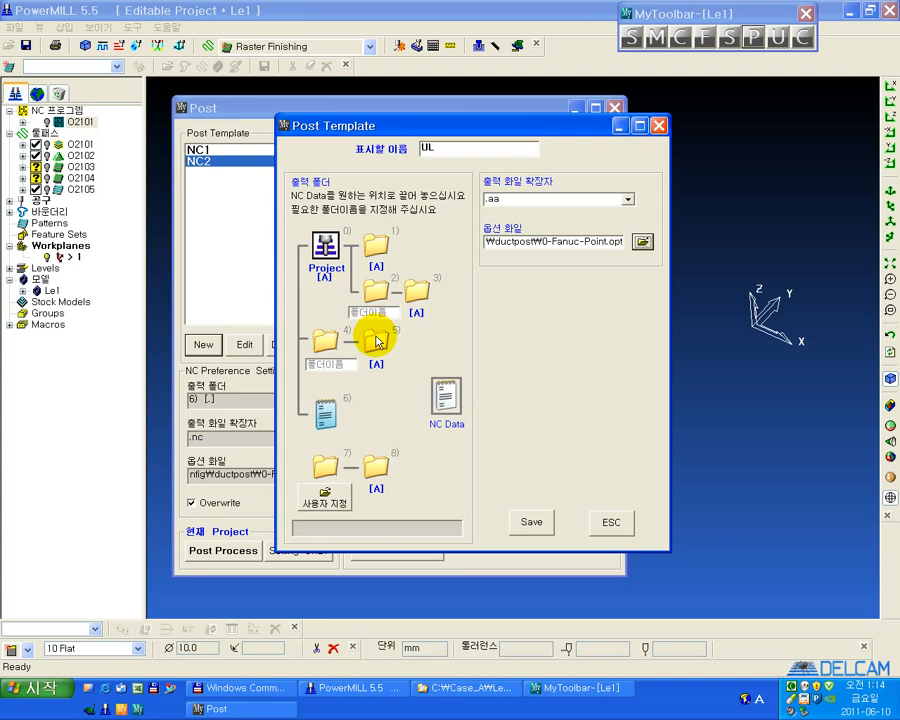
Set the template's user-defined output folder to C:\Temp.
left_click(326, 503)
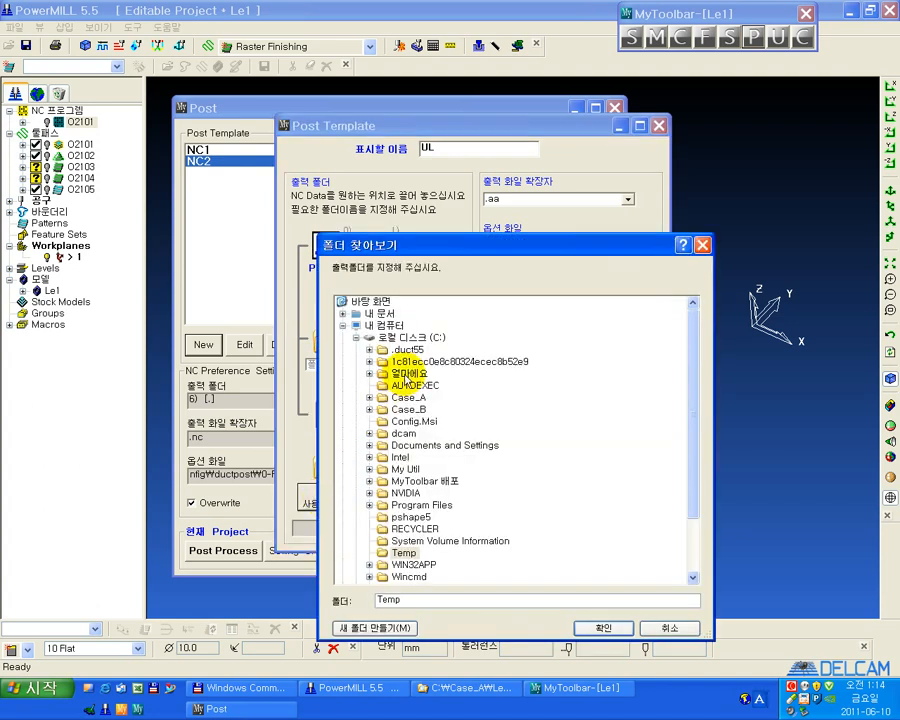
left_click(420, 339)
left_click(388, 552)
left_click(590, 627)
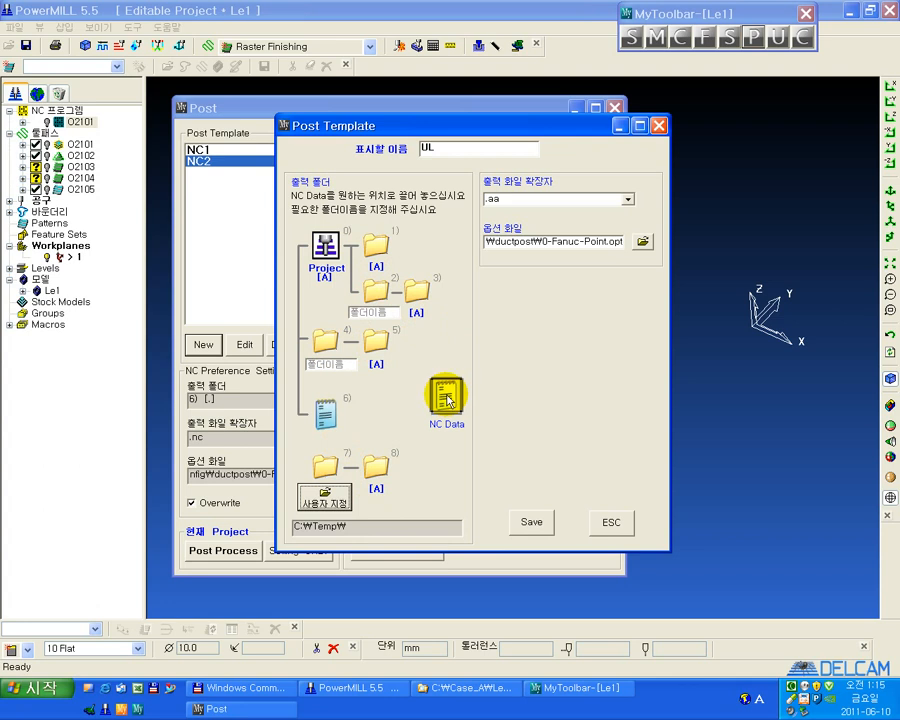
Assign the NC data output to folder 1, the project-named [A] folder directly under the project.
left_click_drag(447, 400, 379, 256)
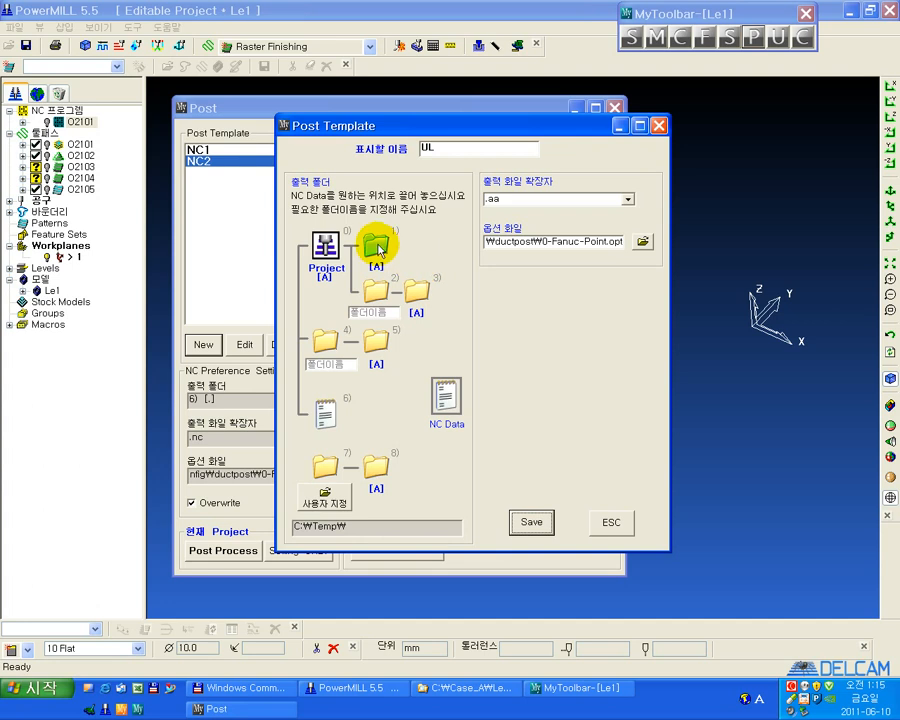
left_click(436, 149)
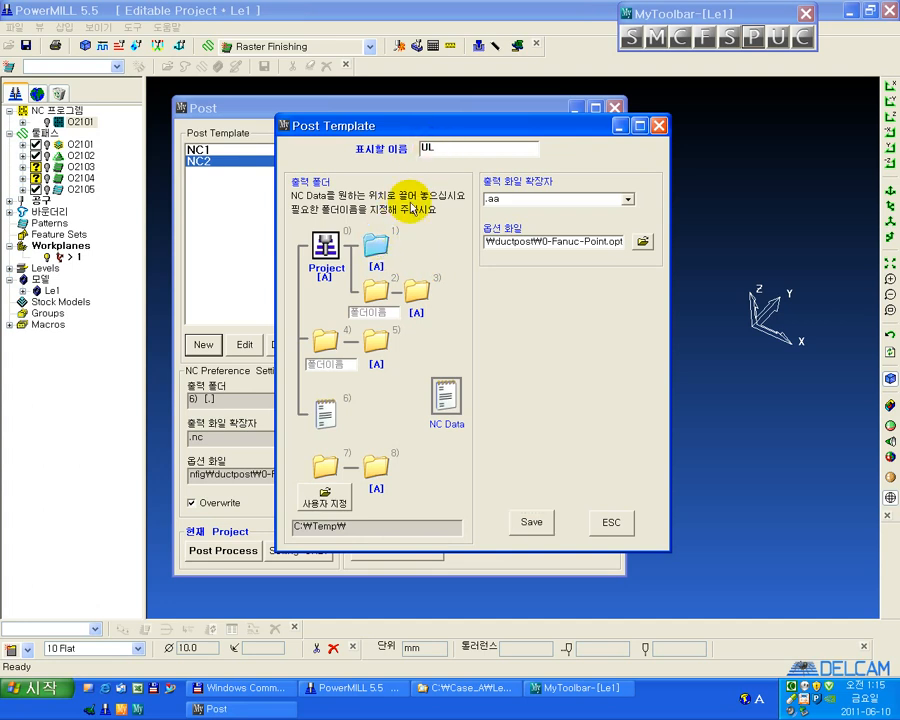
left_click(377, 248)
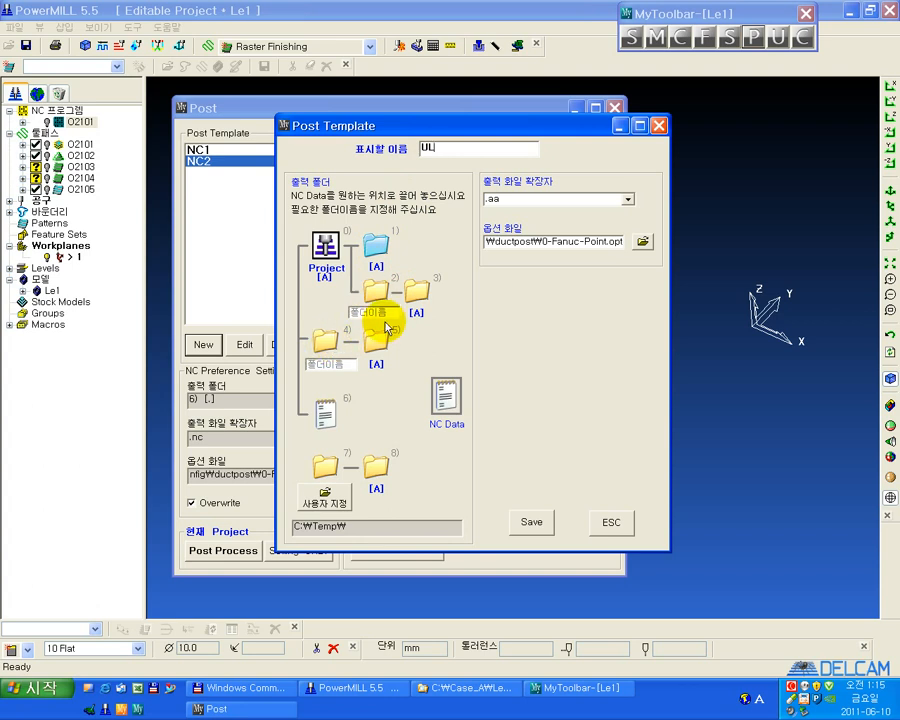
Name folder 2 DATA1 and folder 4 DATA2, and assign the NC data output to folder 5 under DATA2.
left_click(342, 312)
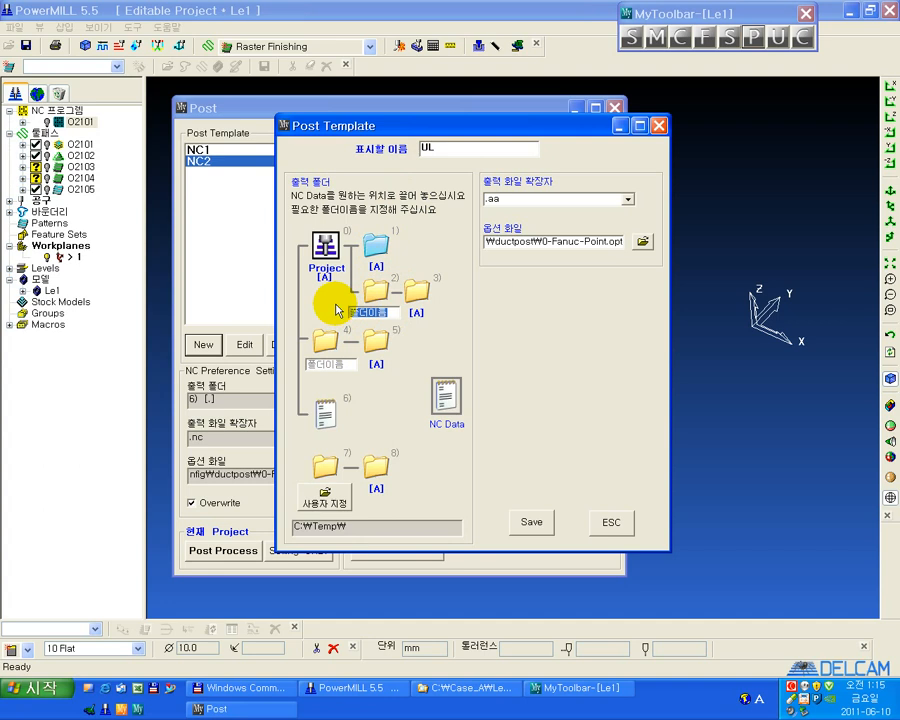
type("DATA1")
left_click(338, 363)
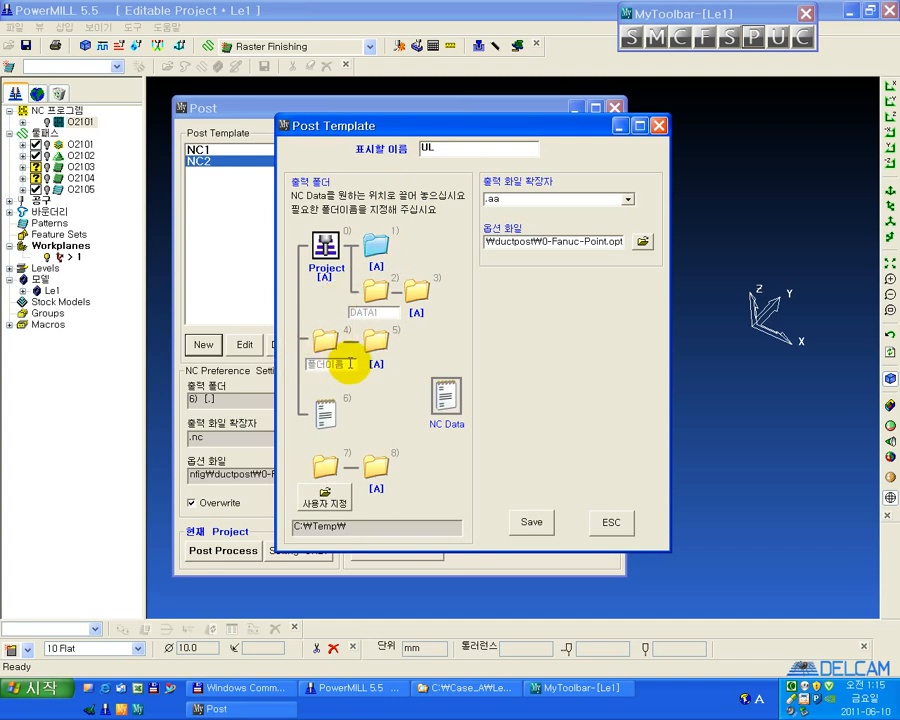
type("DATA2")
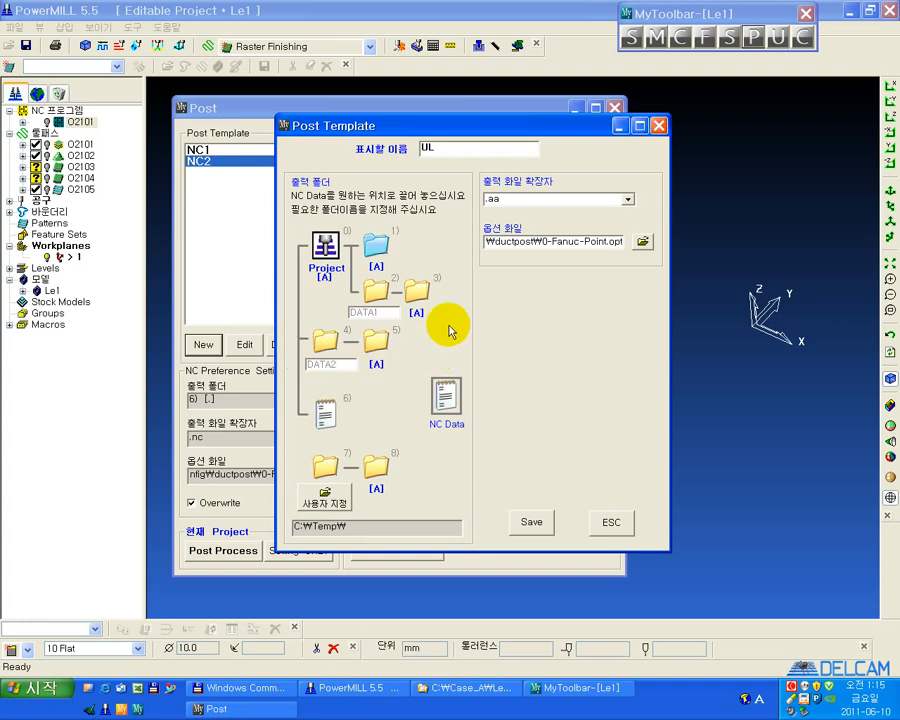
left_click_drag(455, 390, 381, 350)
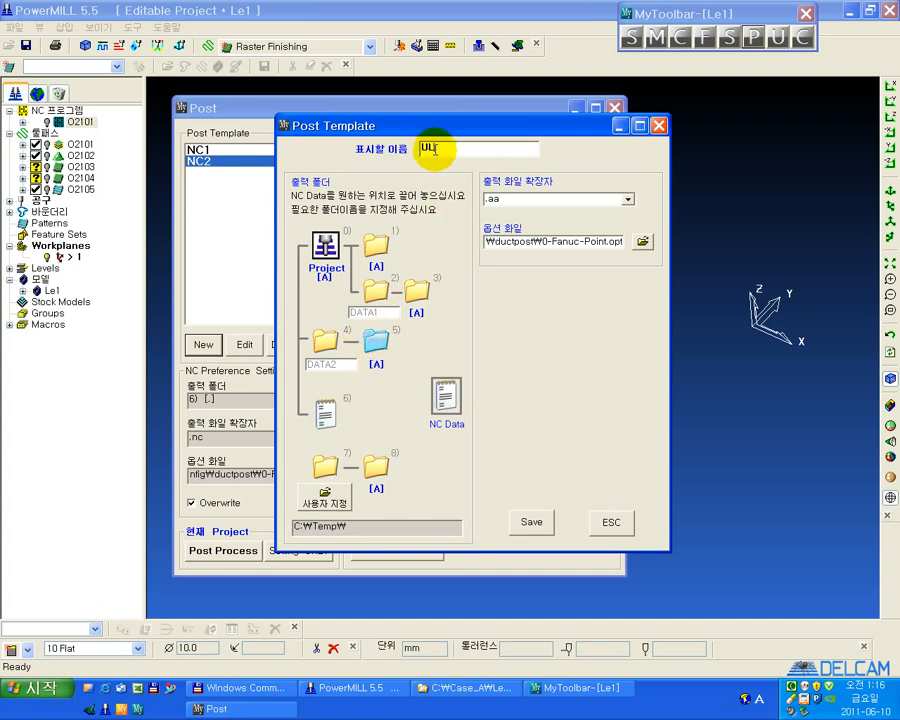
left_click(376, 344)
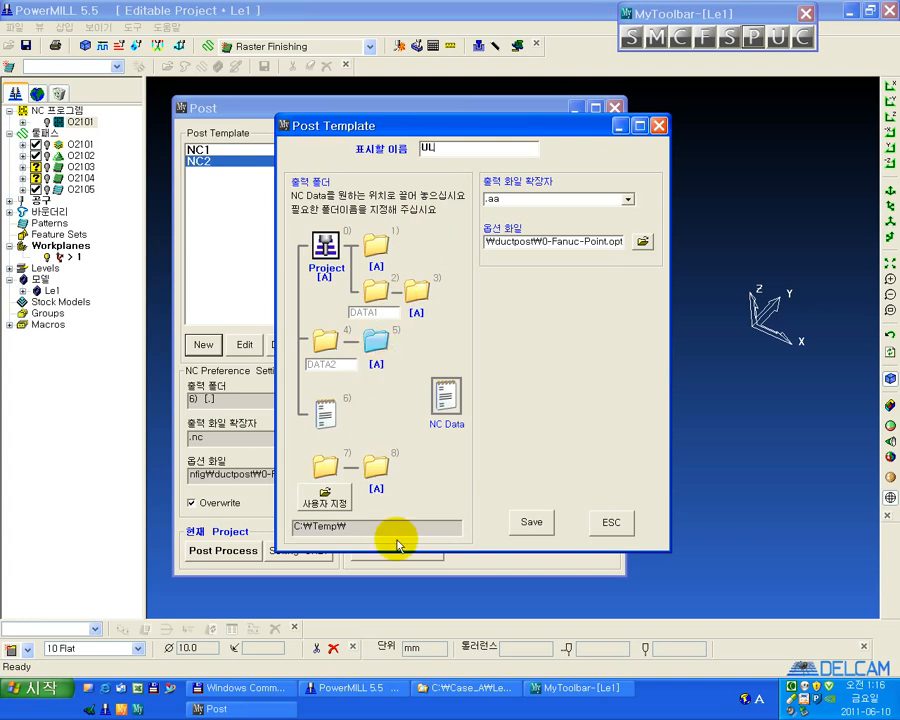
Switch to Windows Explorer, examine the Le1 project and DATA2\Le1 folders under C:\Case_A, and return to the Post Template window.
left_click(475, 688)
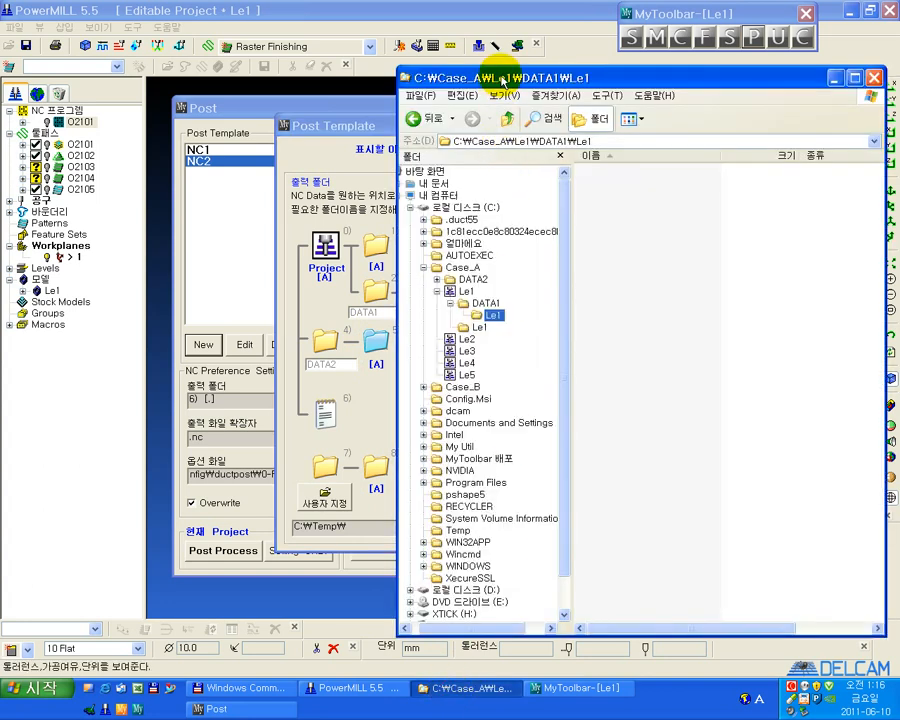
left_click_drag(450, 77, 594, 100)
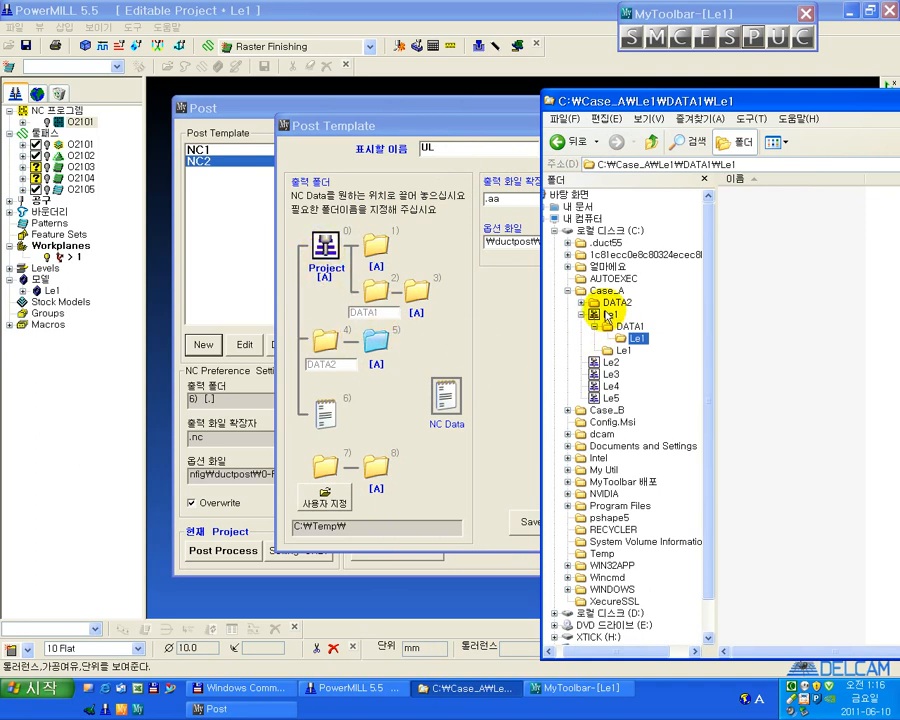
left_click(609, 314)
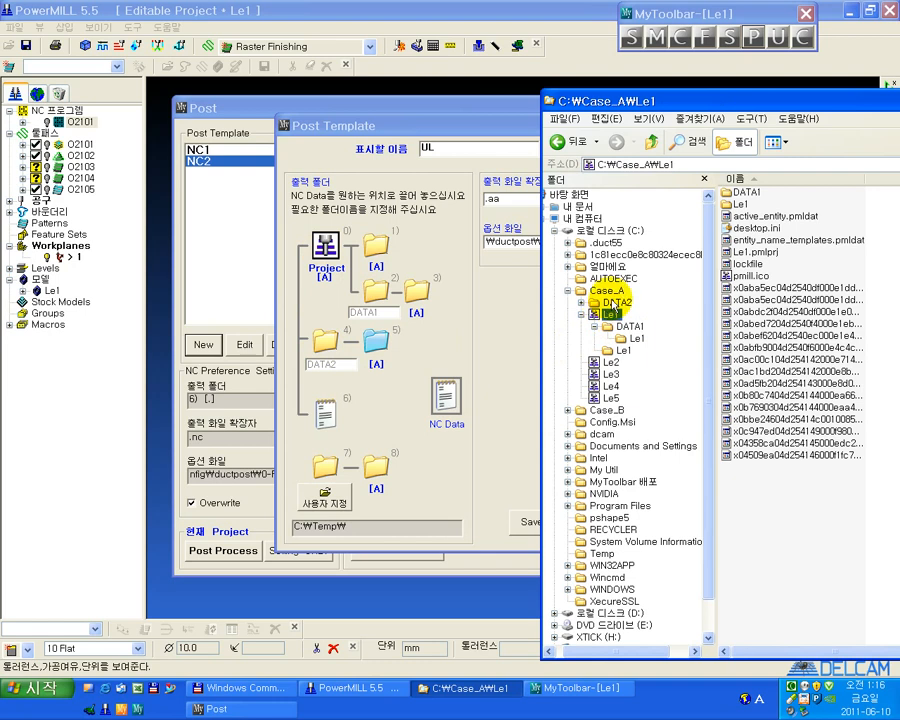
left_click(614, 301)
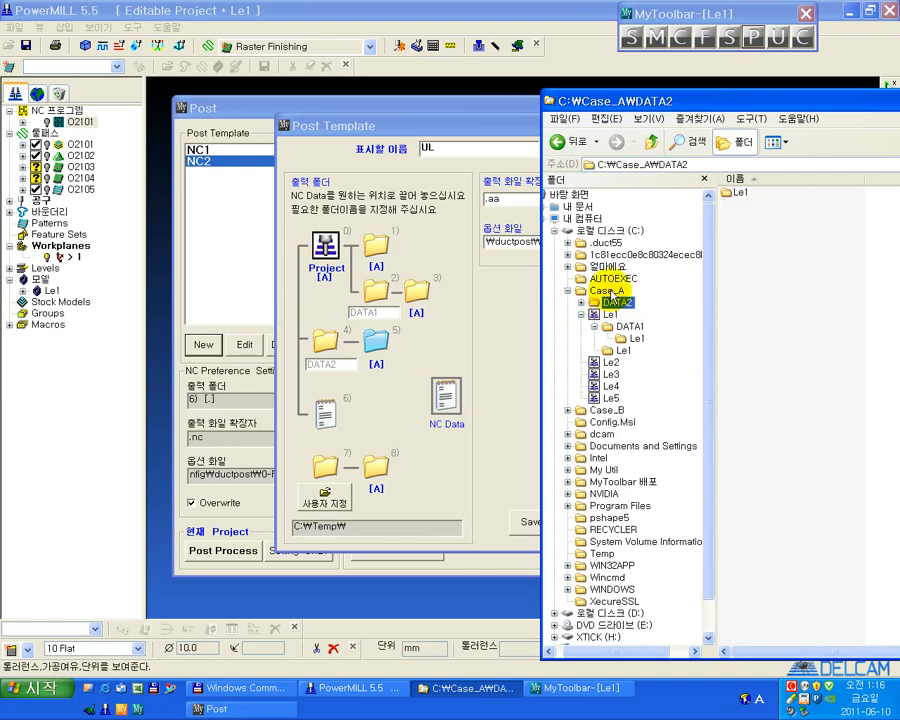
left_click_drag(613, 302, 381, 343)
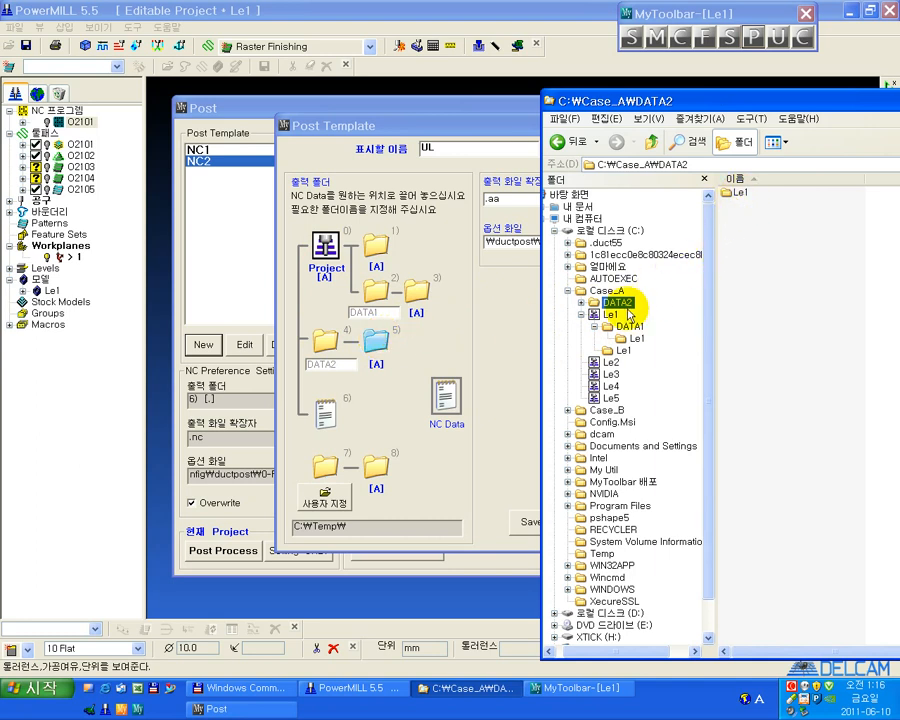
left_click(581, 302)
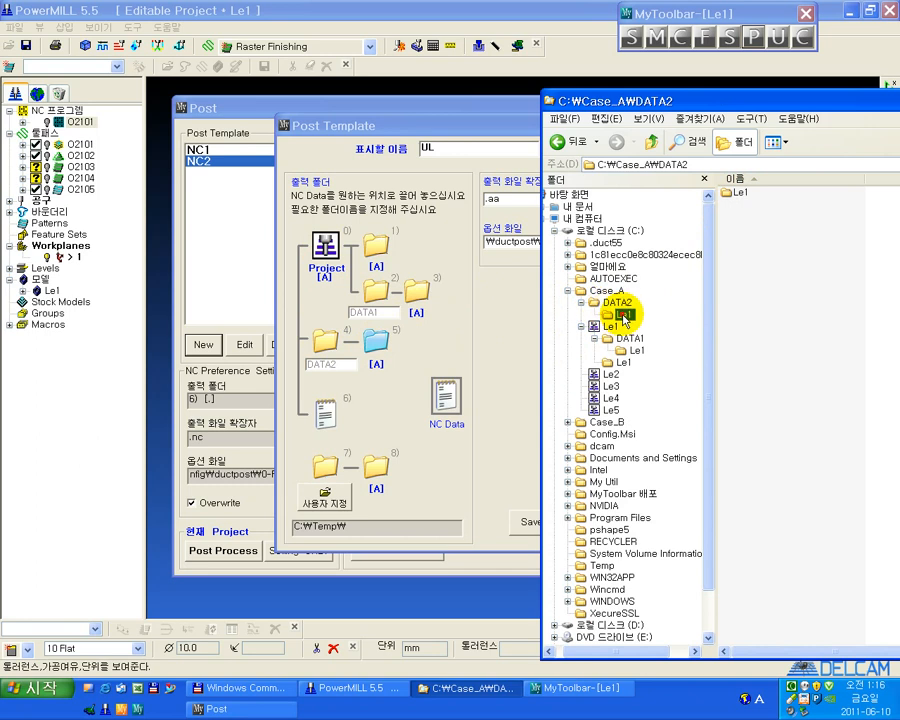
left_click(622, 314)
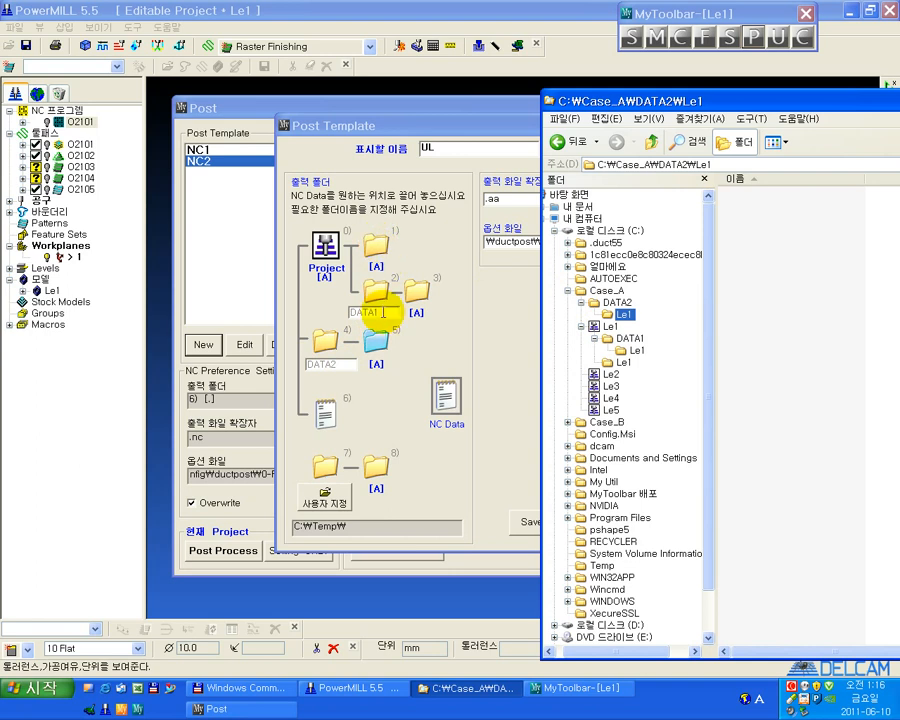
left_click_drag(780, 102, 640, 102)
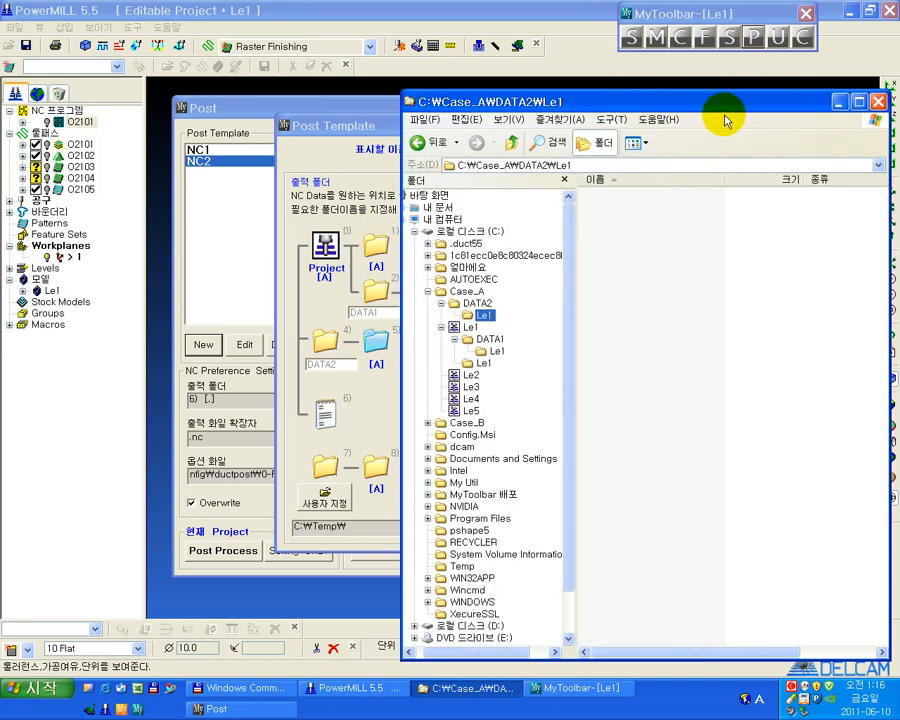
left_click(838, 102)
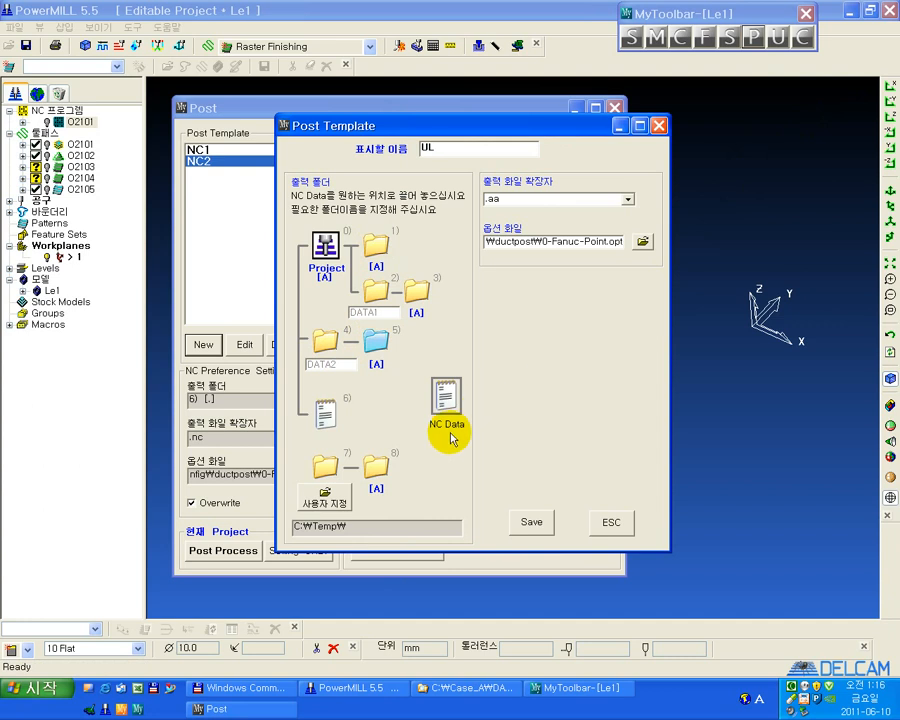
Save the UL template and post-process the current project with it.
left_click(530, 523)
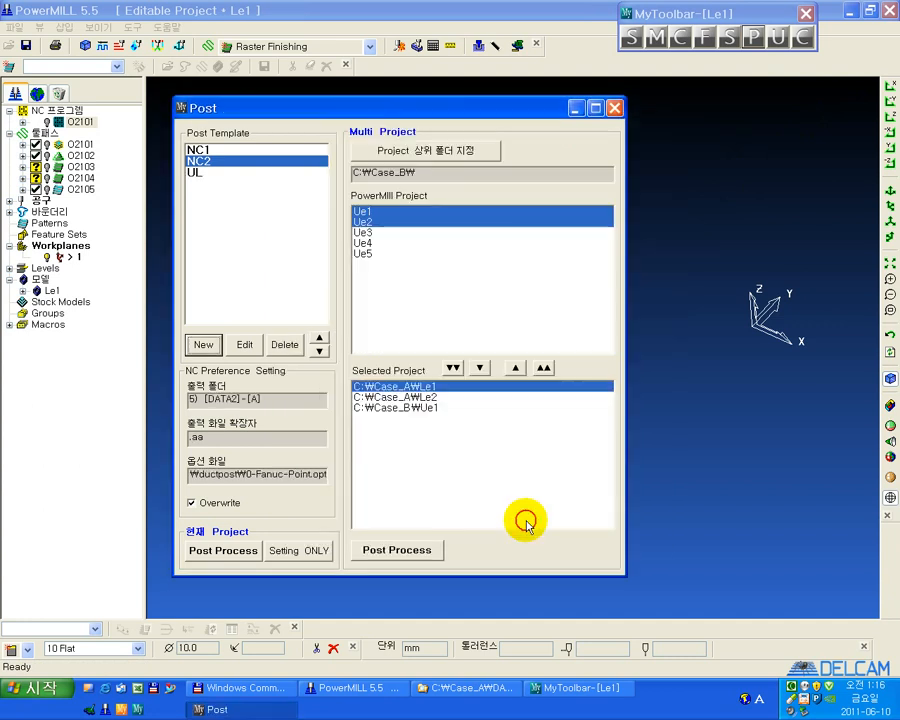
left_click(199, 173)
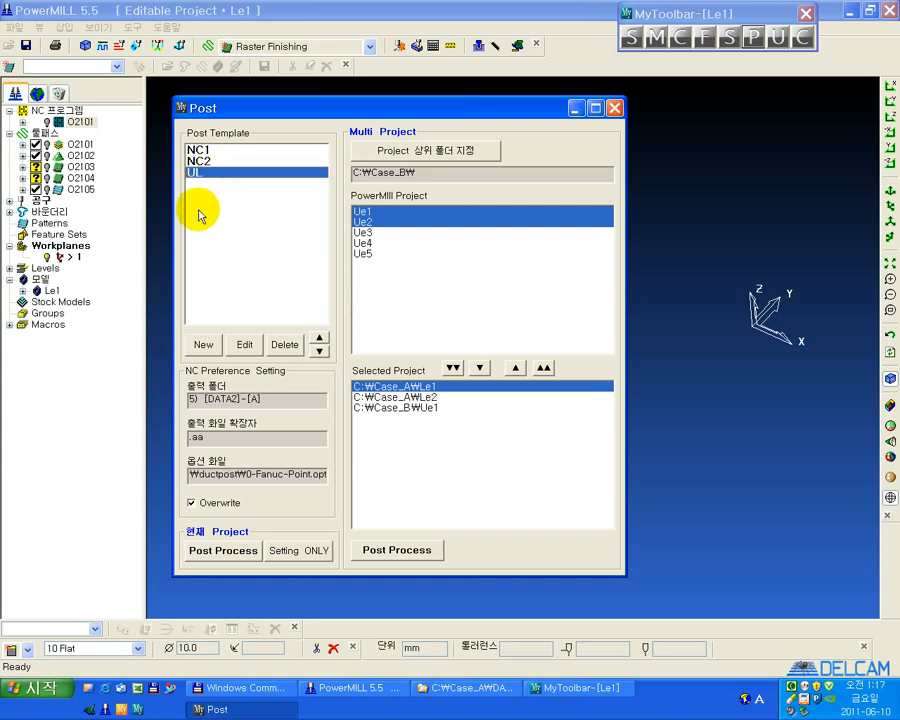
left_click(224, 551)
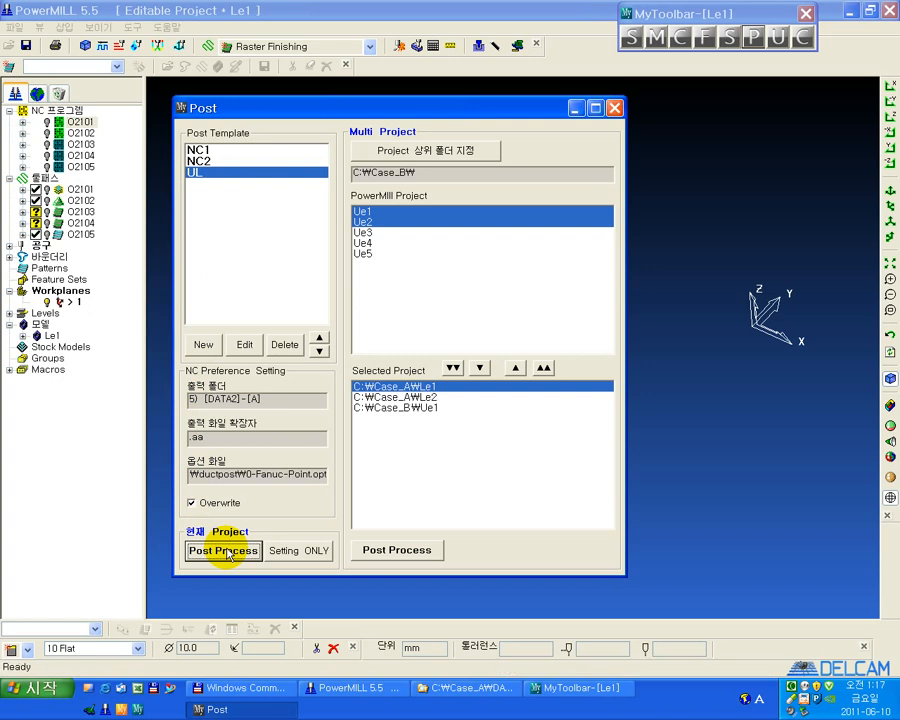
Check the NC output files in C:\Case_A\DATA2\Le1 in Windows Explorer and return to the Post window.
left_click(478, 688)
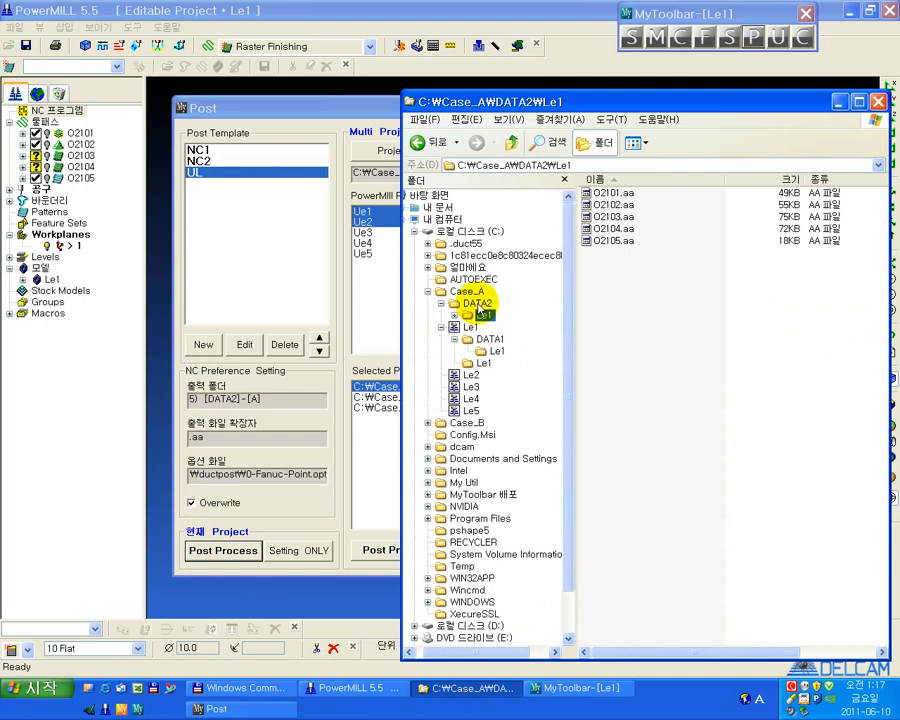
left_click(478, 304)
left_click(481, 316)
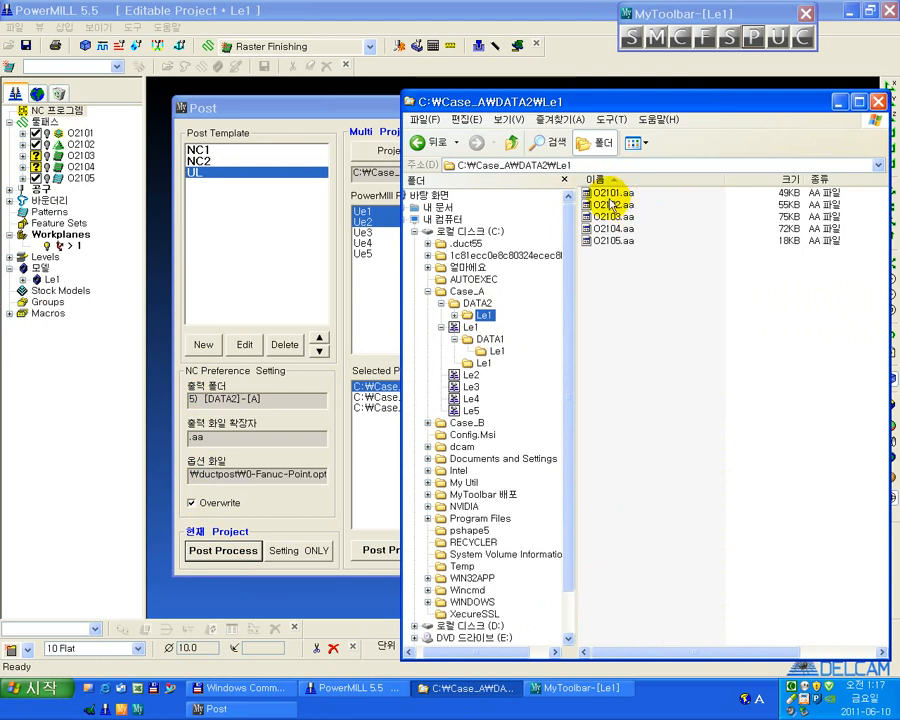
left_click(357, 106)
left_click(835, 102)
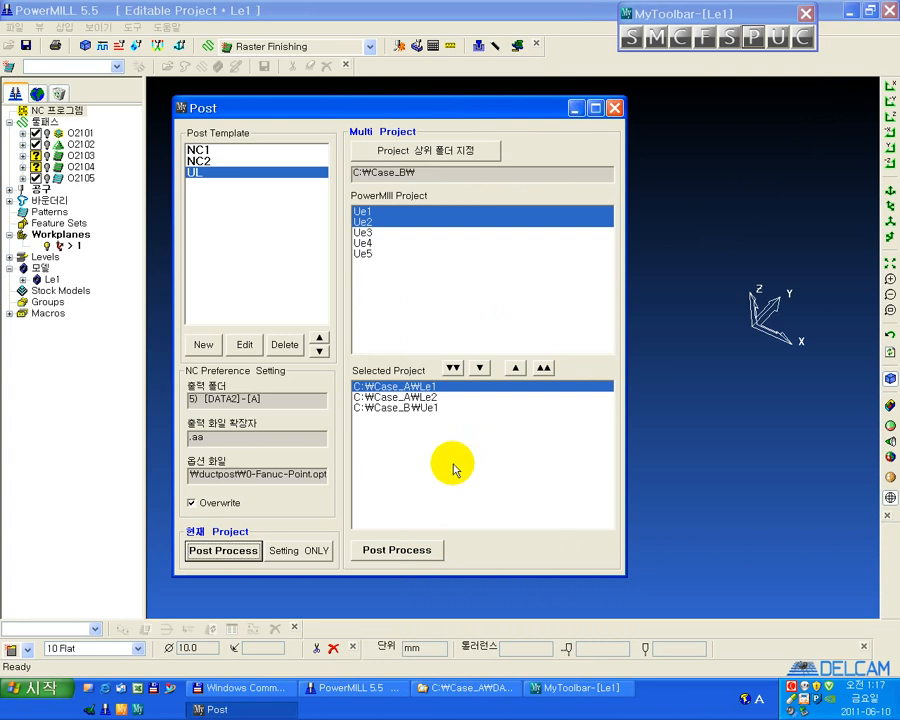
right_click(792, 688)
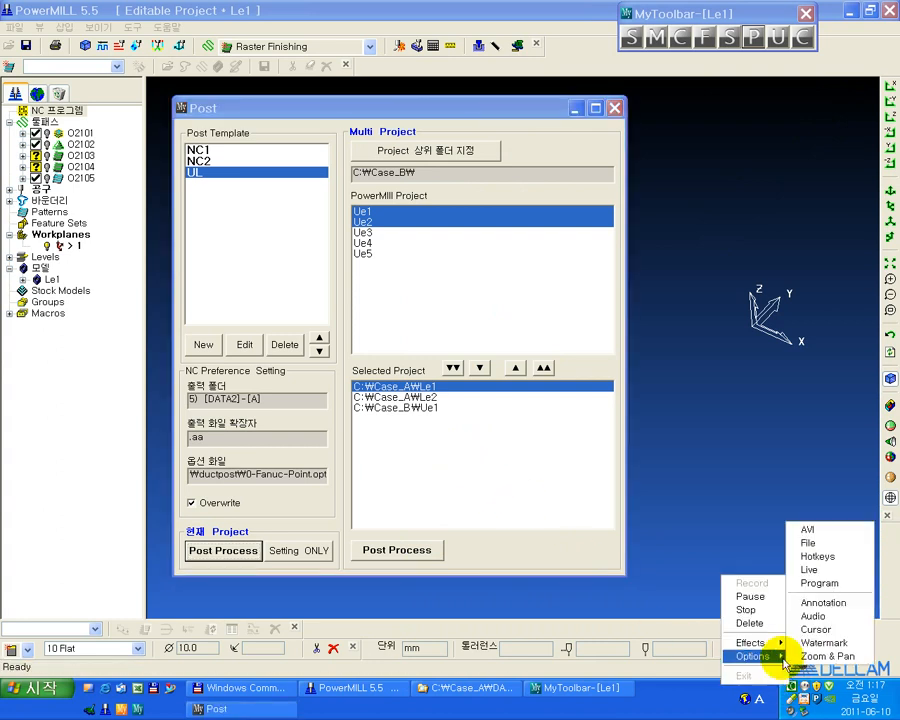